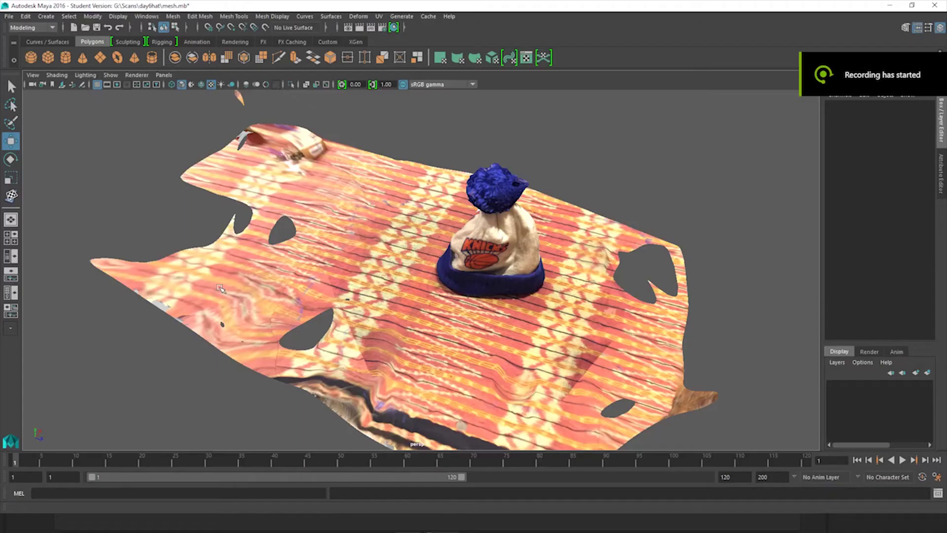
Orbit around the hat-and-rug scan to inspect it from several angles
alt+drag(220, 288, 479, 299)
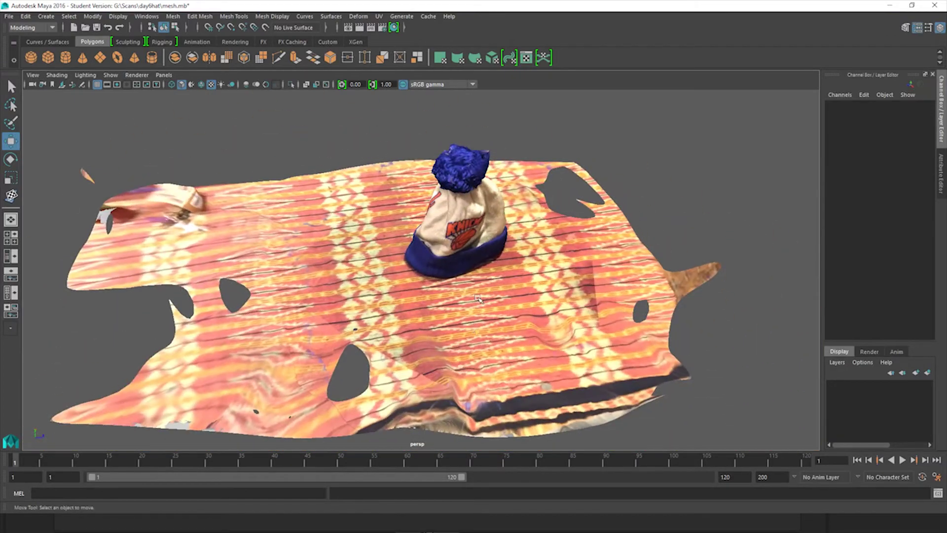
click(463, 318)
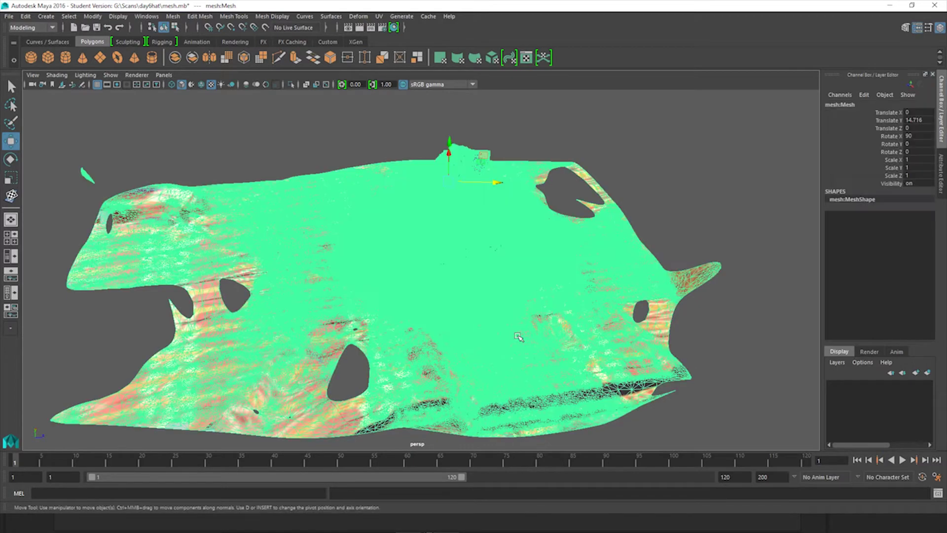
alt+drag(463, 319, 486, 360)
scroll(486, 360, up, 15)
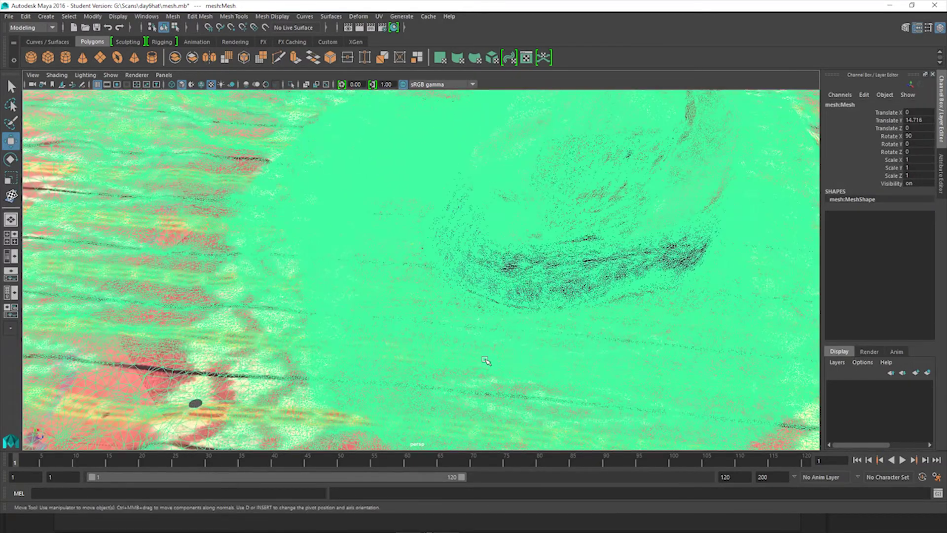
scroll(485, 361, down, 15)
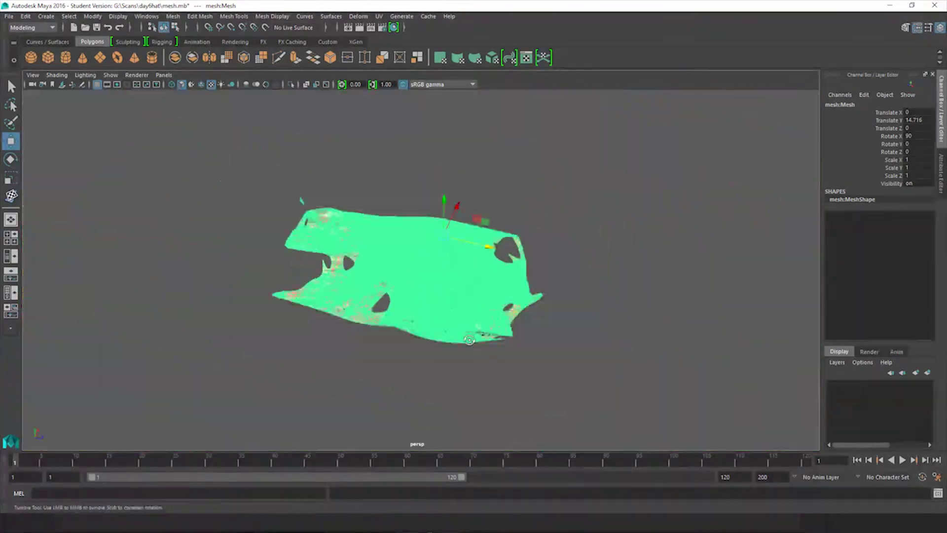
alt+drag(469, 340, 494, 310)
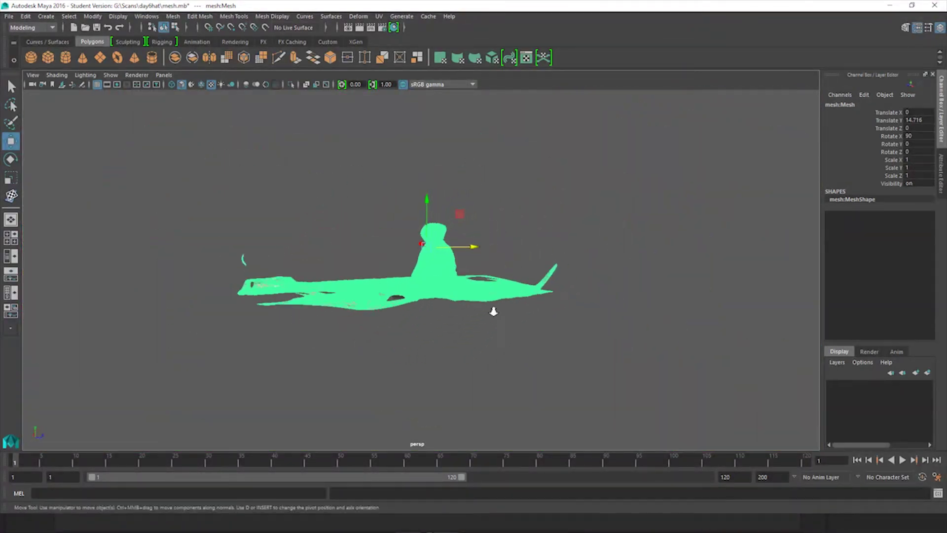
scroll(502, 273, up, 5)
click(545, 218)
alt+drag(573, 222, 538, 240)
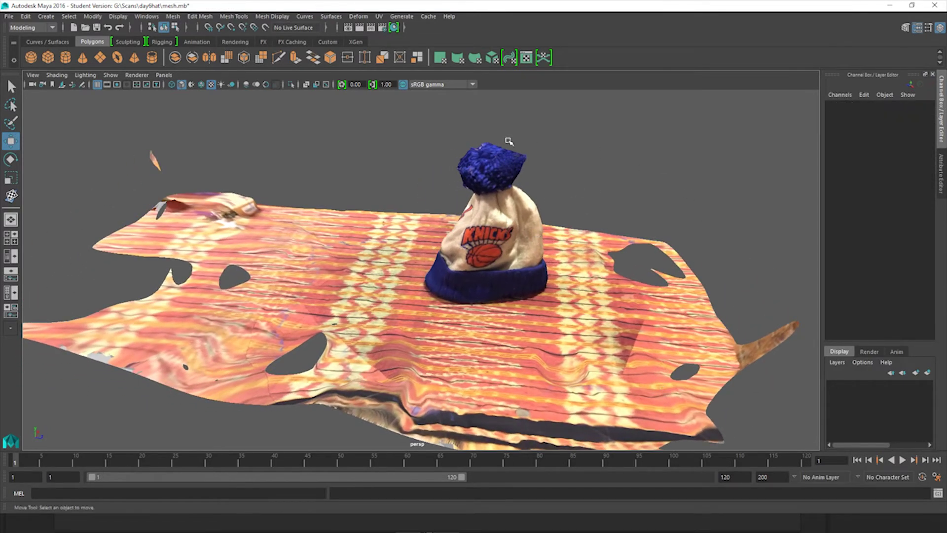
alt+drag(471, 358, 534, 300)
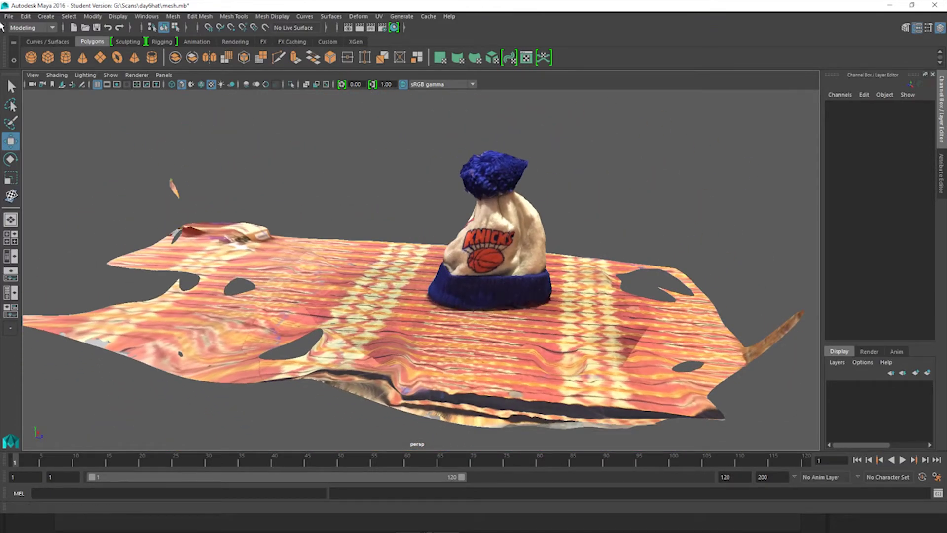
Open the file commands and start exporting the mesh, then close the export window without saving
click(9, 18)
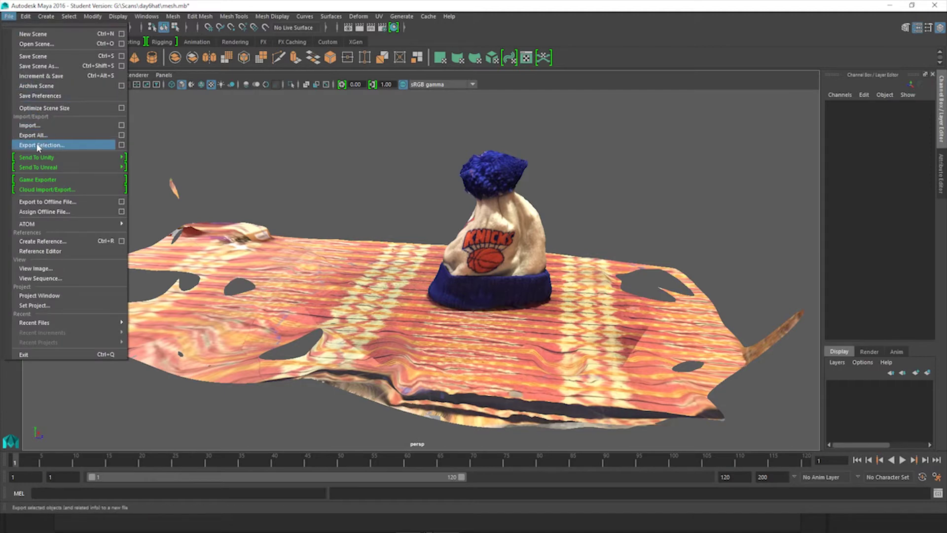
click(572, 309)
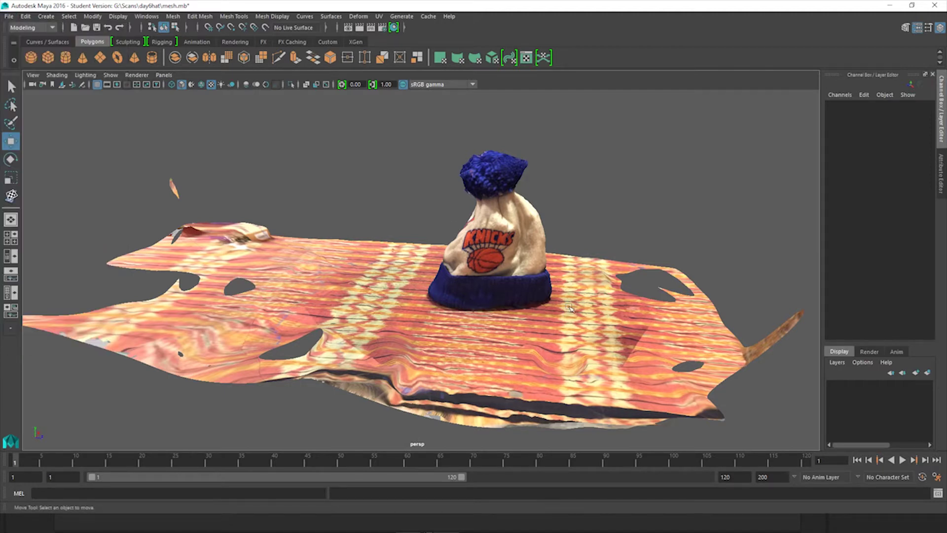
click(8, 16)
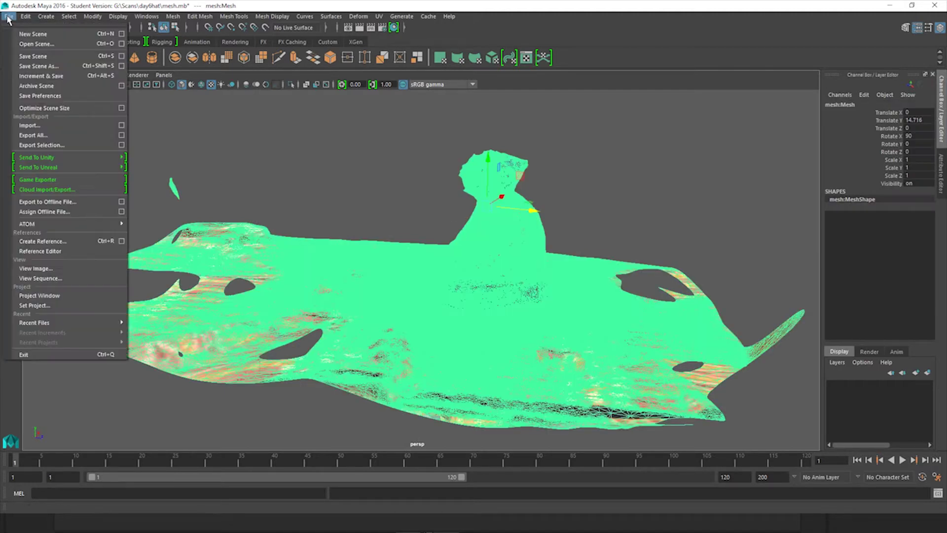
click(42, 145)
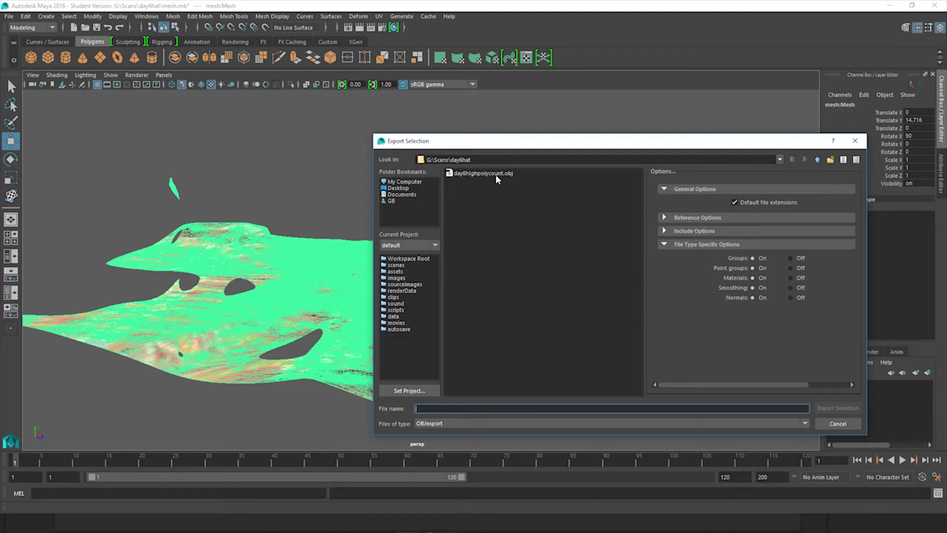
drag(585, 143, 321, 144)
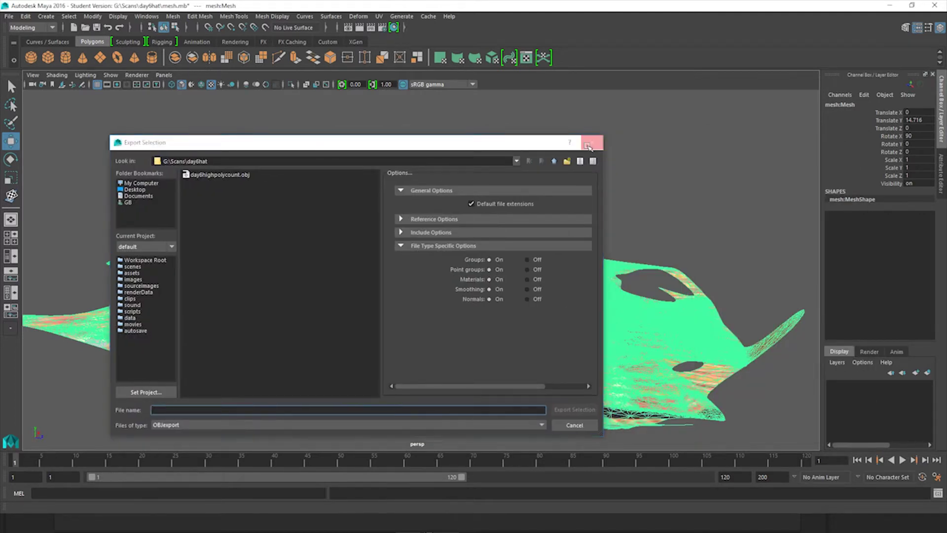
click(587, 145)
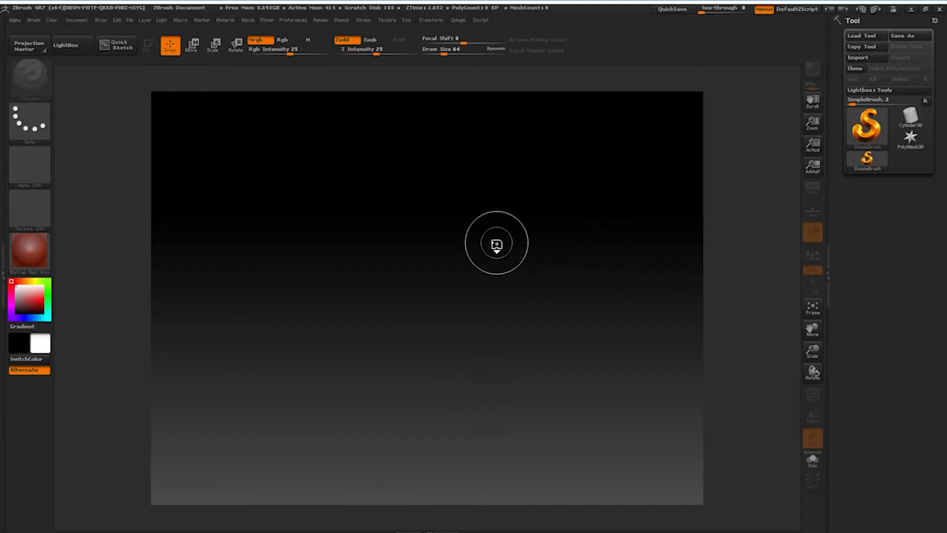
Import day6highpolycount.obj from the G:\Scans\day6hat folder as the current tool
click(858, 58)
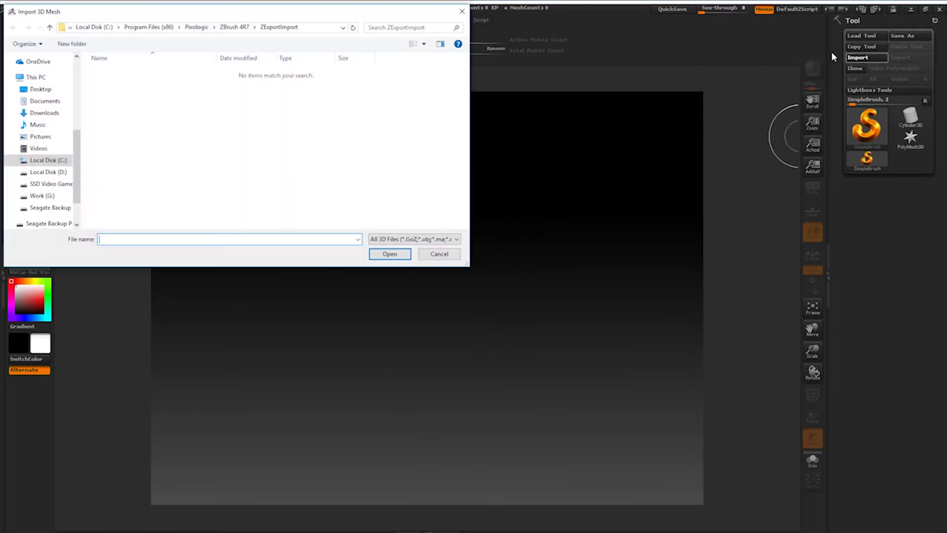
click(303, 30)
text(G:\Scans\day6hat)
key(Return)
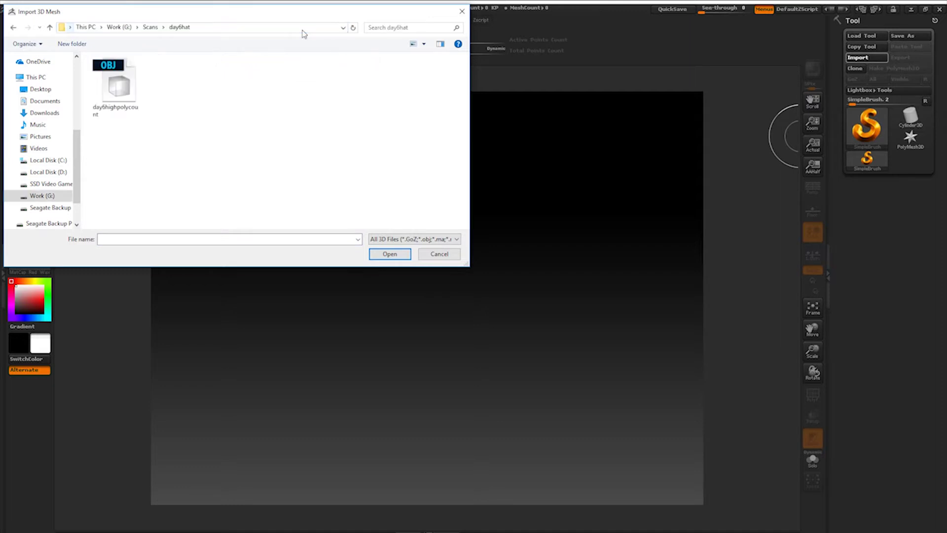
double_click(118, 87)
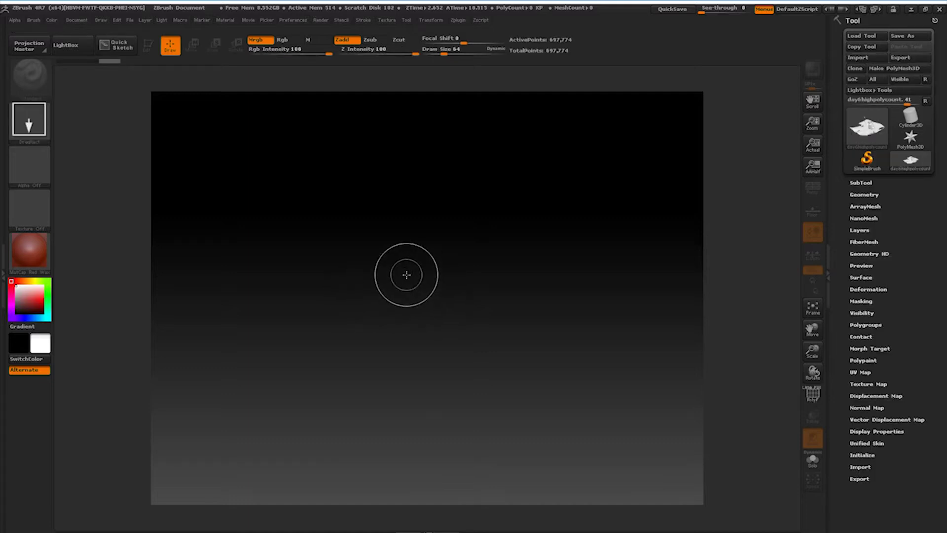
Draw the hat scan on the canvas, undoing and clearing extra copies to leave one
mouse_move(406, 275)
mouse_down()
mouse_move(468, 334)
mouse_move(498, 444)
mouse_move(434, 493)
mouse_move(419, 530)
mouse_move(419, 508)
mouse_up()
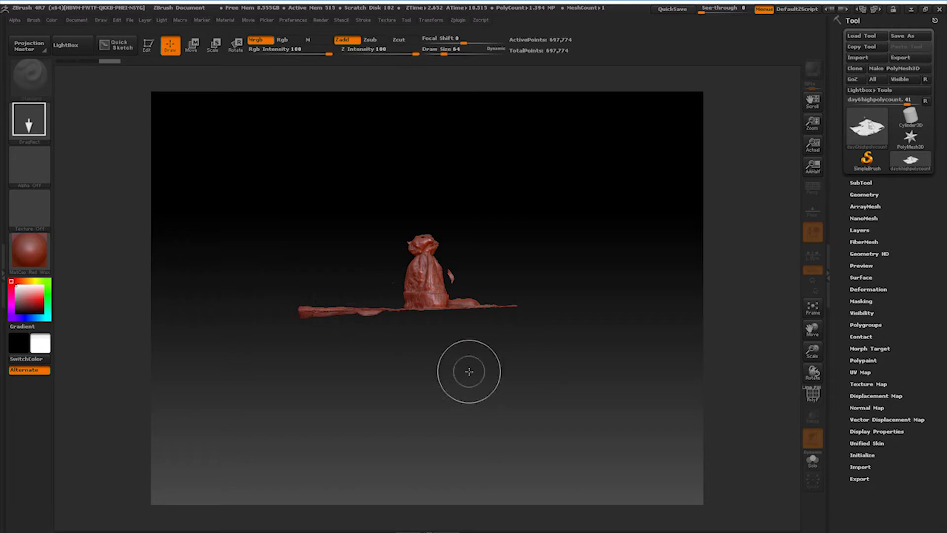
drag(466, 372, 1, 440)
key(ctrl+z)
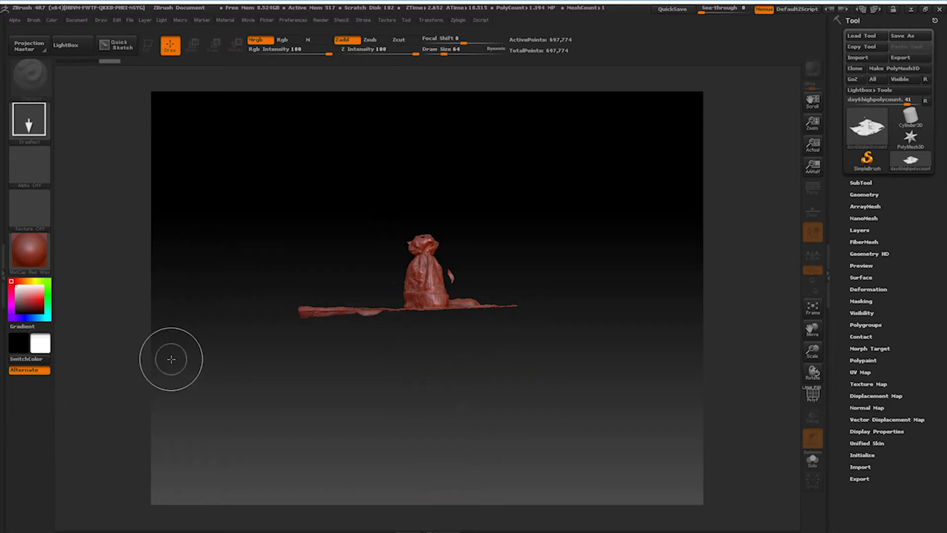
key(ctrl+n)
mouse_move(350, 271)
mouse_down()
mouse_move(384, 295)
mouse_move(493, 444)
mouse_move(502, 530)
mouse_move(343, 530)
mouse_move(362, 513)
mouse_up()
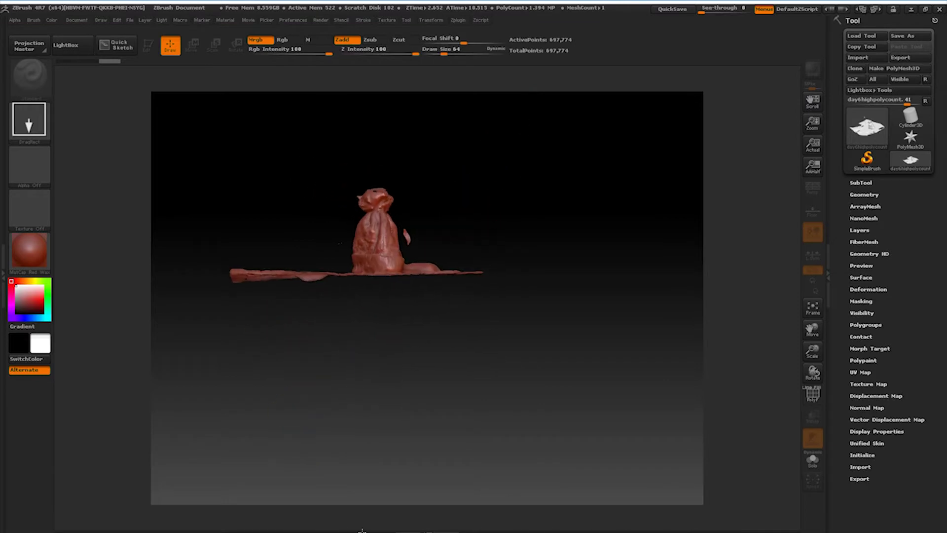
Put the placed model into Edit mode and rotate the view to enlarge it
key(t)
click(147, 45)
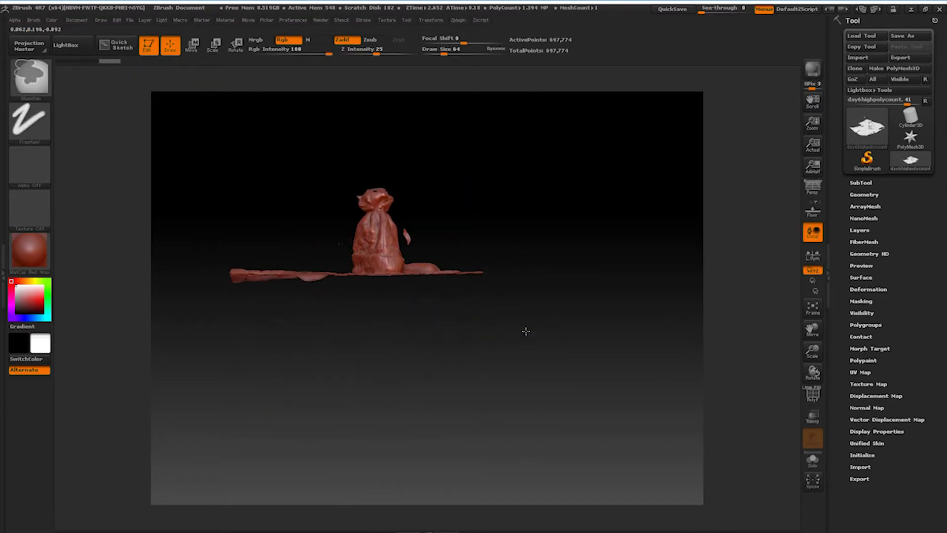
mouse_move(524, 332)
mouse_down()
mouse_move(503, 332)
mouse_move(605, 287)
mouse_move(617, 333)
mouse_move(555, 346)
mouse_move(578, 360)
mouse_move(561, 335)
mouse_up()
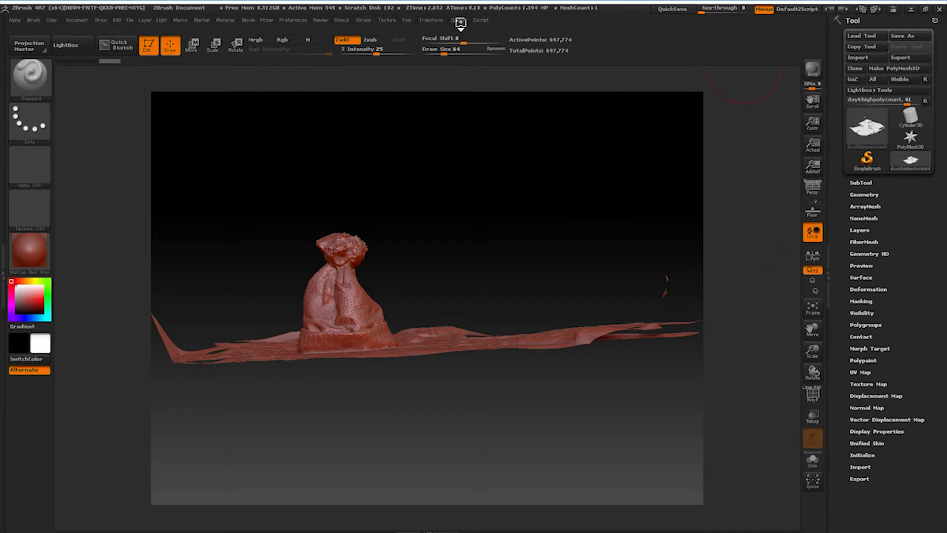
click(459, 20)
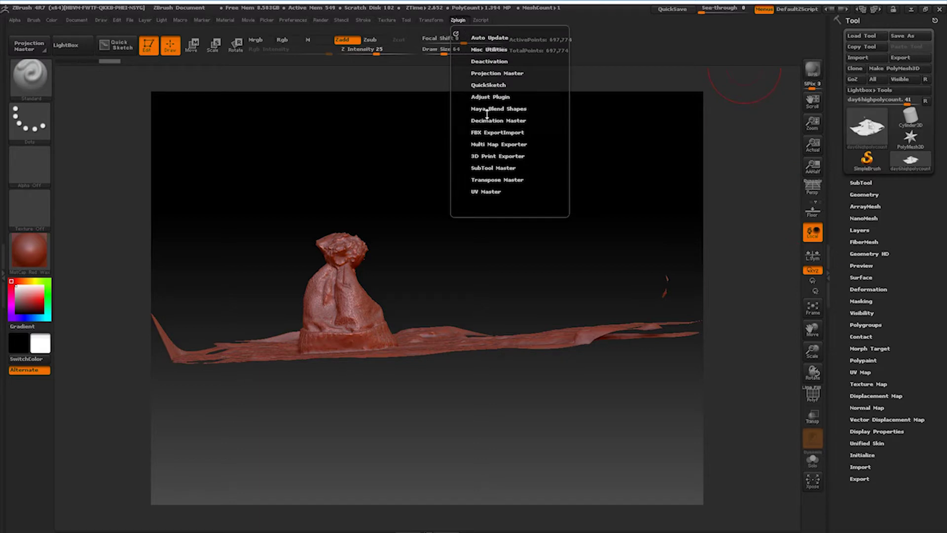
Use Decimation Master to pre-process and decimate the hat scan from 697,774 to 5,582 points
click(454, 32)
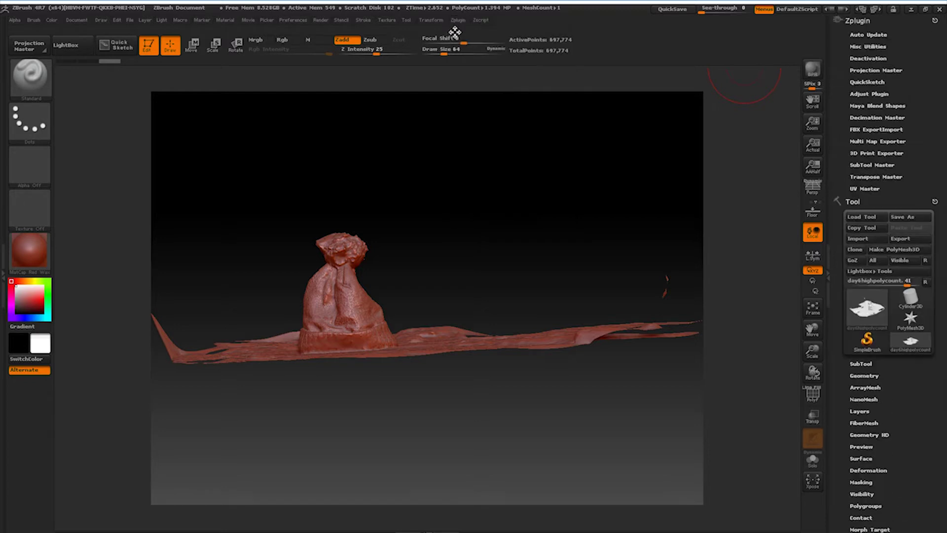
click(867, 118)
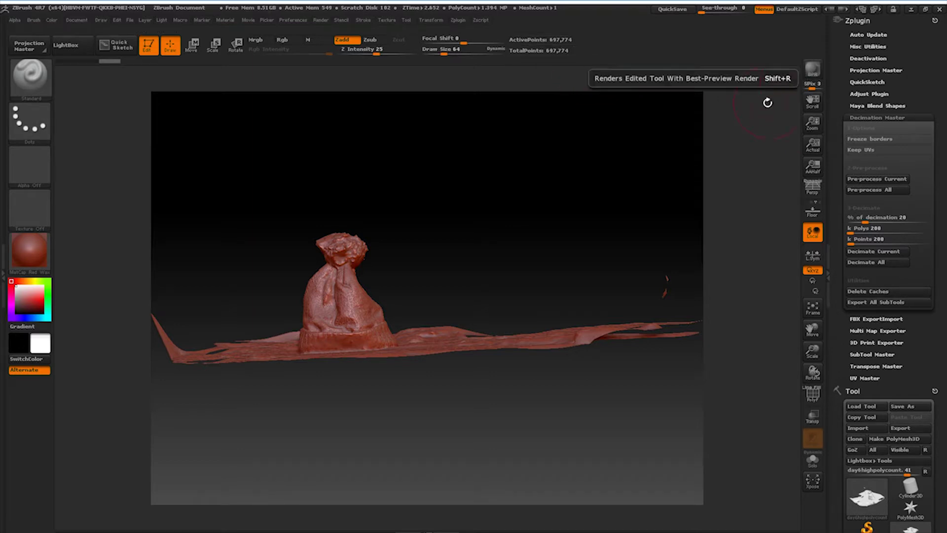
click(900, 217)
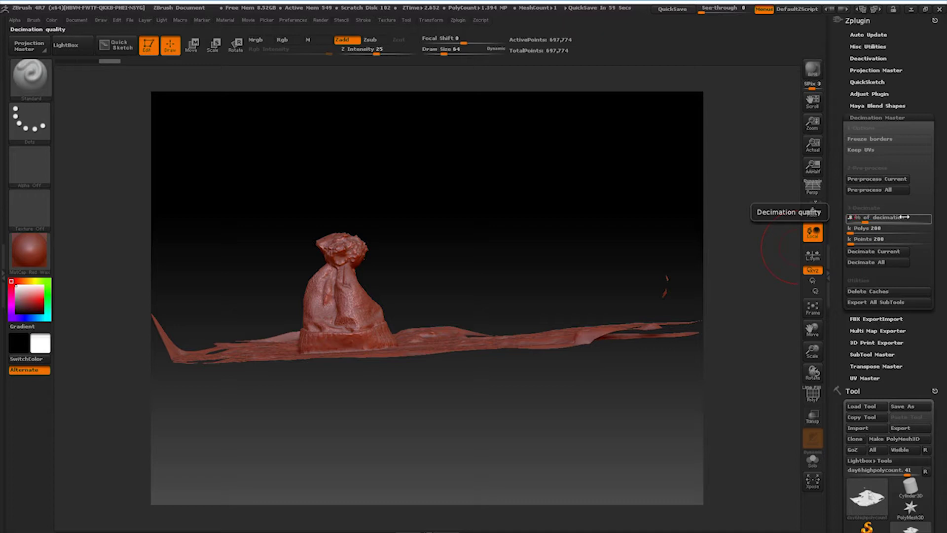
click(900, 180)
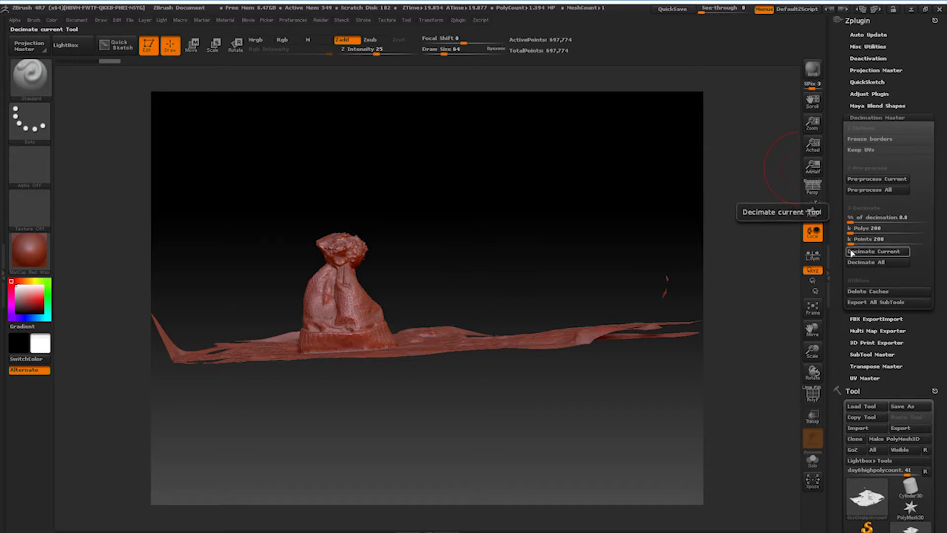
click(889, 254)
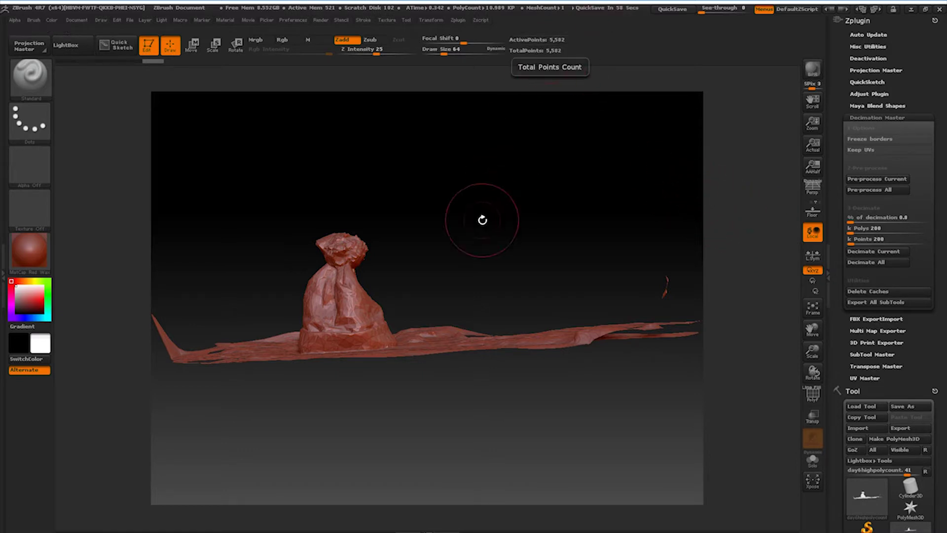
Set % of decimation to 50, pre-process and decimate again to 2,791 points, then inspect
mouse_move(478, 281)
mouse_down()
mouse_move(570, 280)
mouse_move(508, 266)
mouse_move(502, 281)
mouse_move(545, 337)
mouse_move(482, 297)
mouse_up()
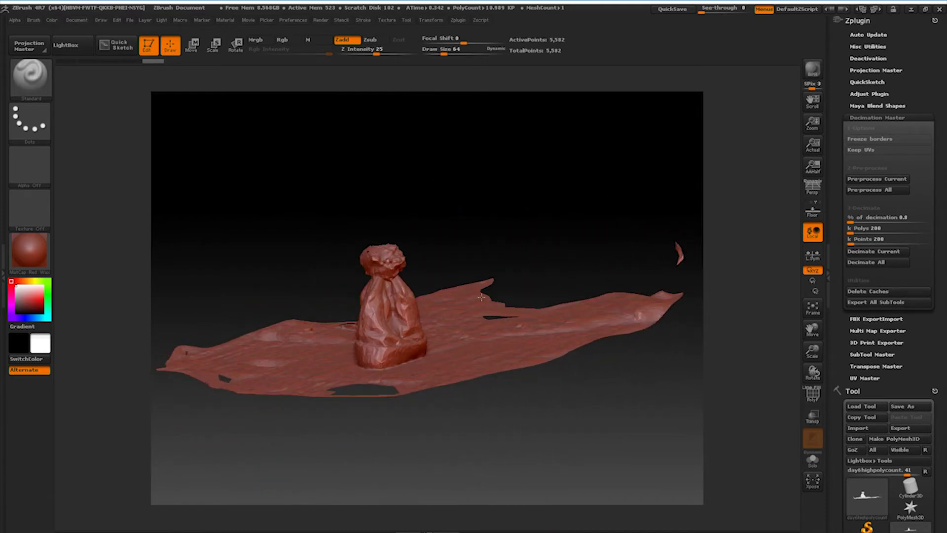
click(904, 218)
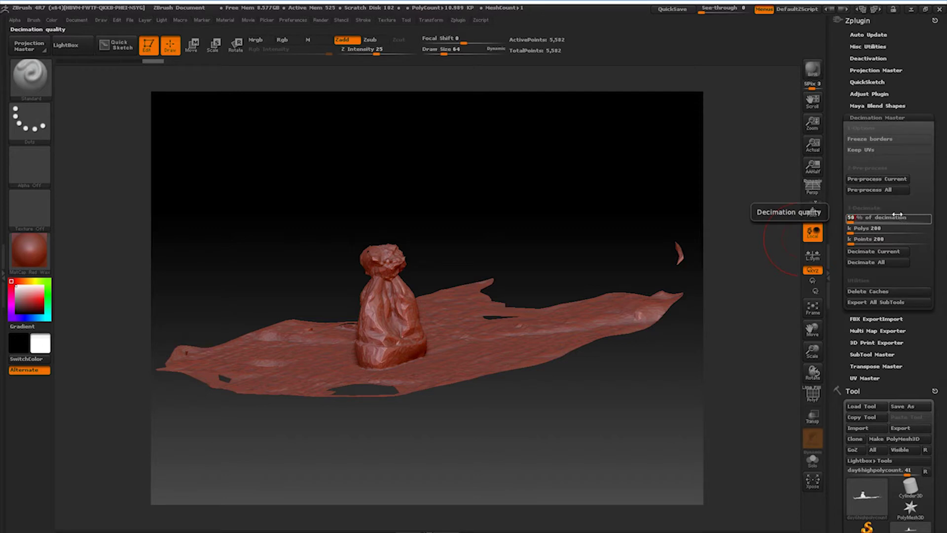
text(50)
key(Return)
click(877, 180)
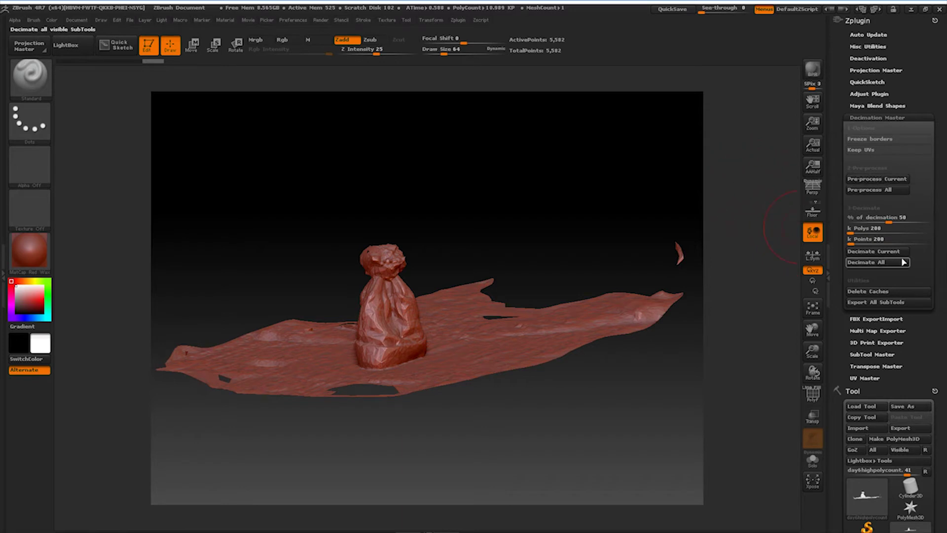
click(895, 251)
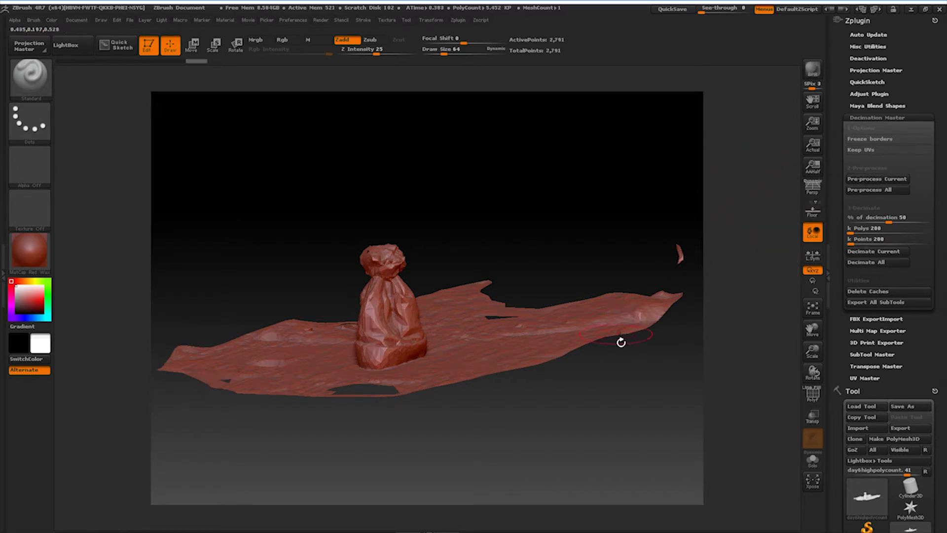
mouse_move(635, 367)
mouse_down()
mouse_move(514, 399)
mouse_move(571, 446)
mouse_move(613, 396)
mouse_move(620, 364)
mouse_move(437, 387)
mouse_move(493, 405)
mouse_move(513, 427)
mouse_move(427, 389)
mouse_move(461, 389)
mouse_move(467, 400)
mouse_move(458, 405)
mouse_up()
drag(509, 376, 624, 374)
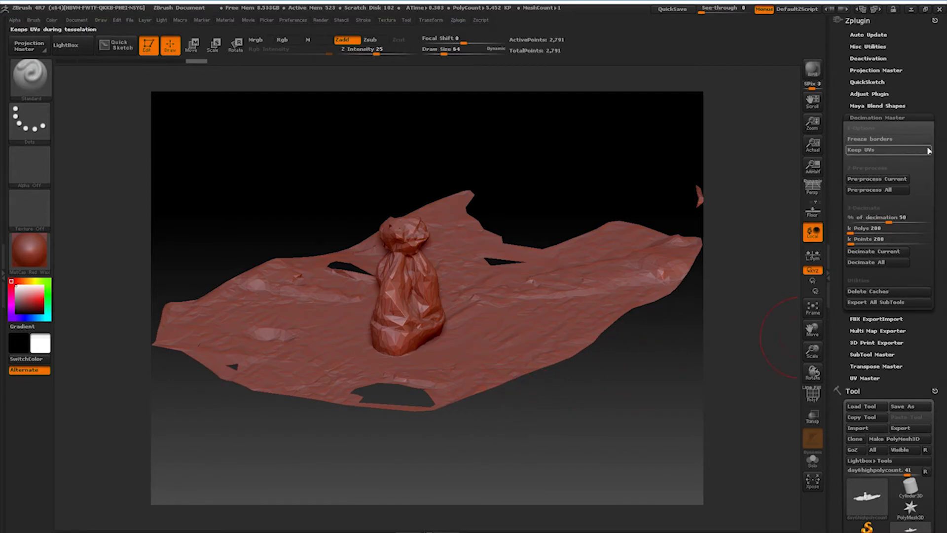
Try a ZRemesher pass with lower Curves Strength, then undo it back to 2,791 points
click(901, 119)
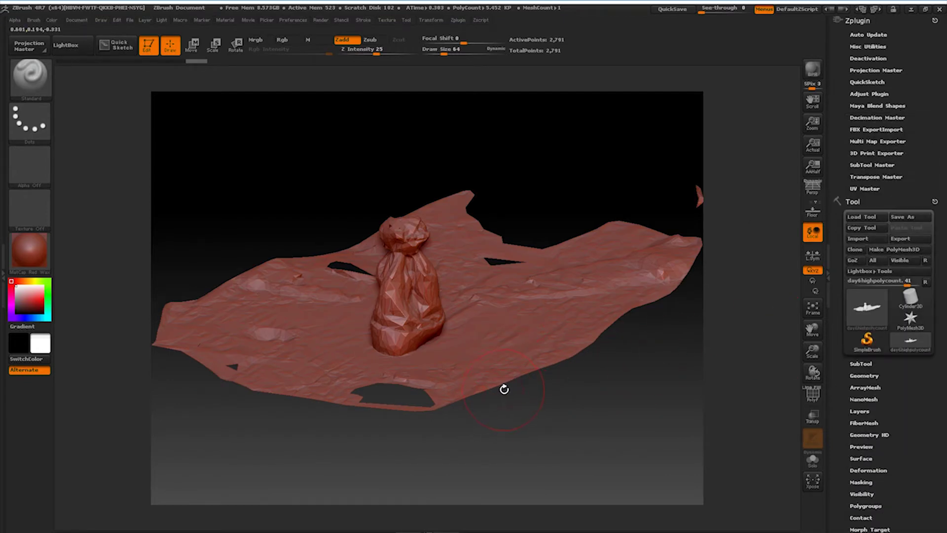
drag(512, 399, 613, 364)
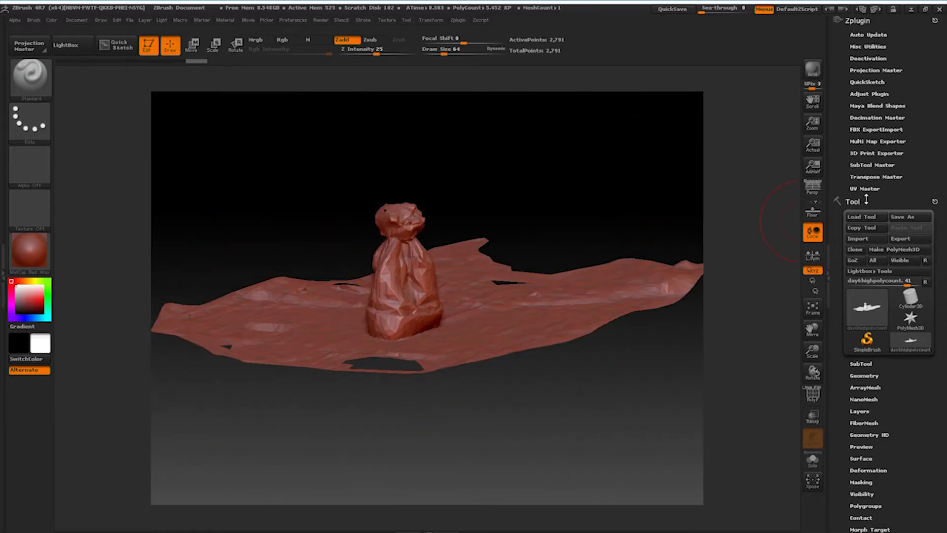
drag(914, 381, 906, 237)
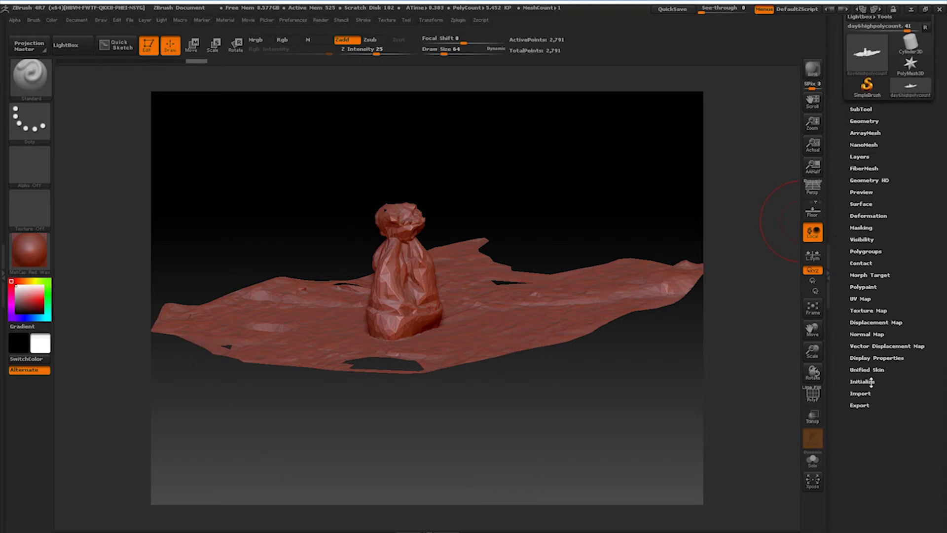
click(863, 121)
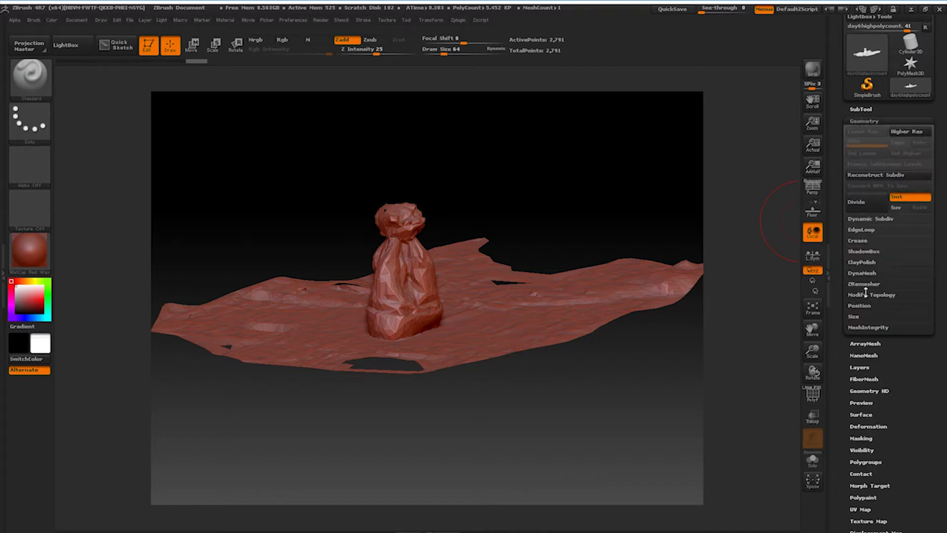
click(864, 284)
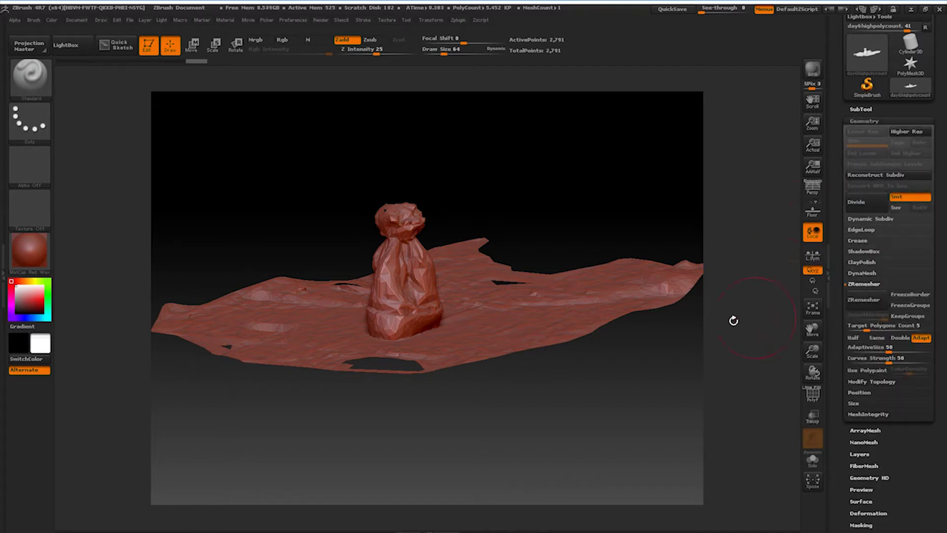
drag(665, 343, 720, 346)
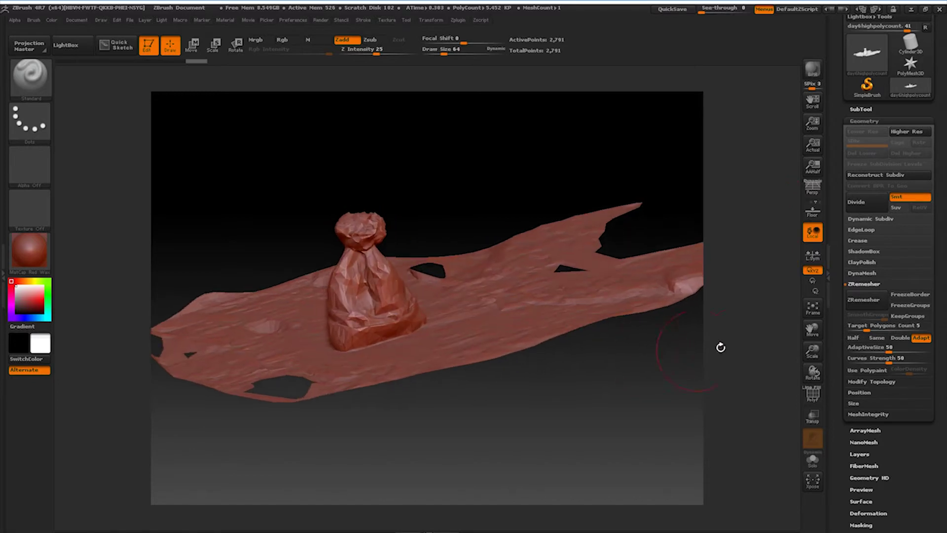
drag(888, 359, 836, 363)
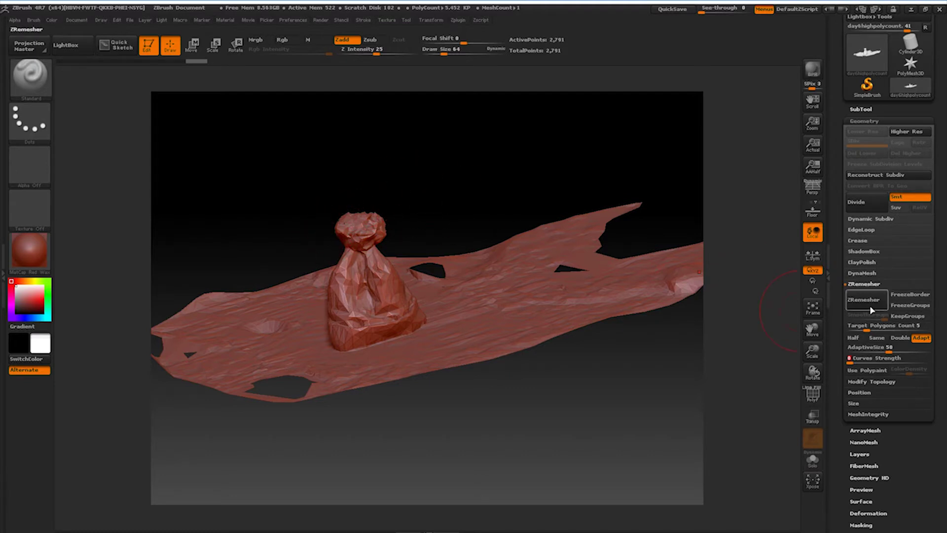
click(855, 304)
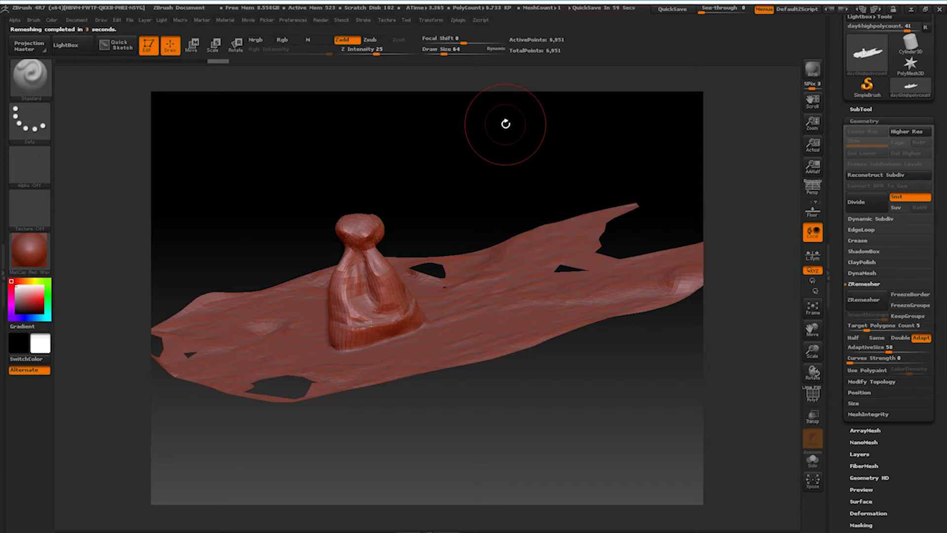
key(ctrl)
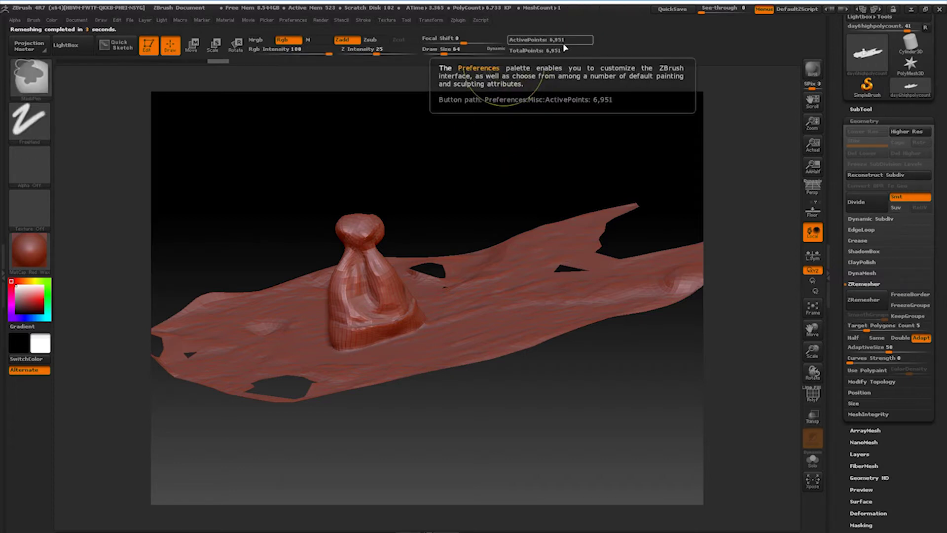
key(ctrl+z)
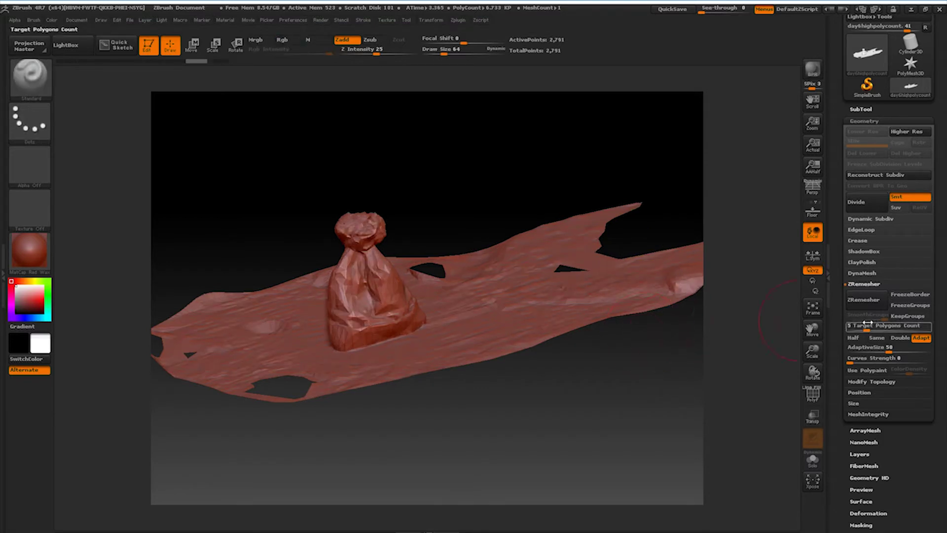
Lower AdaptiveSize, enable Half, and remesh the scan to 3,059 points
click(869, 352)
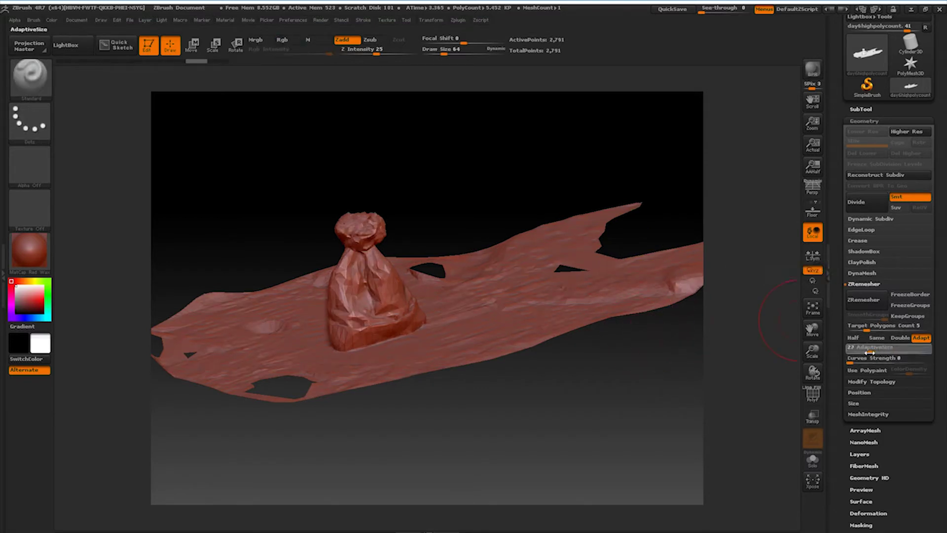
click(855, 338)
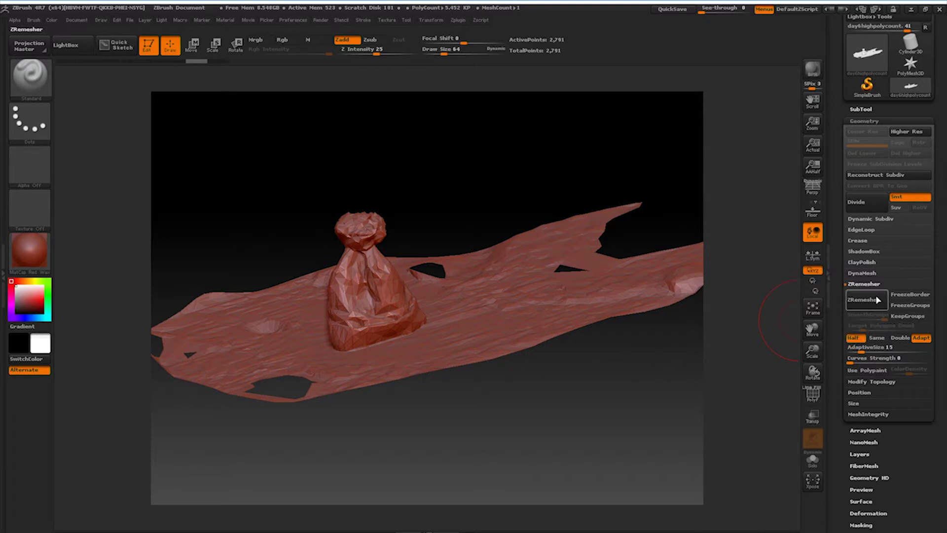
click(871, 300)
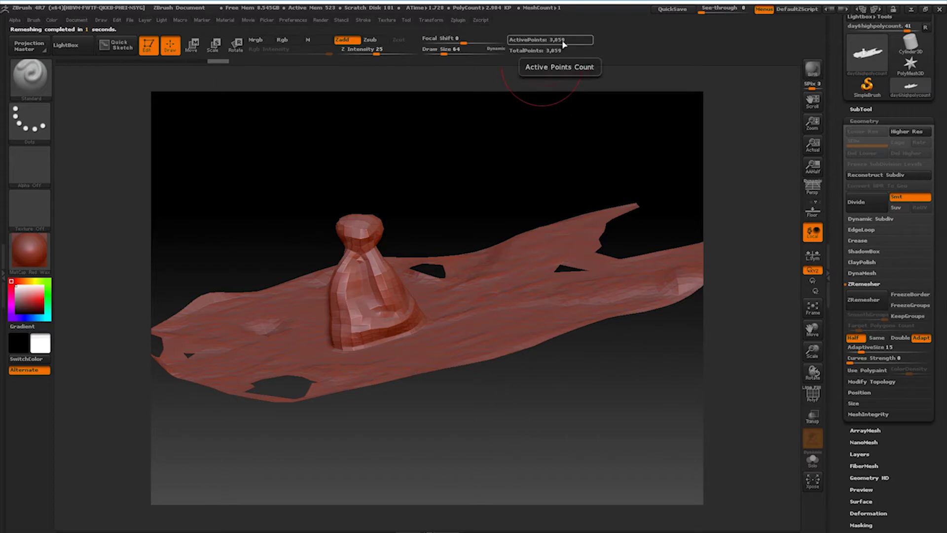
mouse_move(407, 429)
mouse_down()
mouse_move(404, 474)
mouse_move(399, 486)
mouse_move(394, 446)
mouse_move(383, 517)
mouse_move(402, 425)
mouse_move(415, 420)
mouse_up()
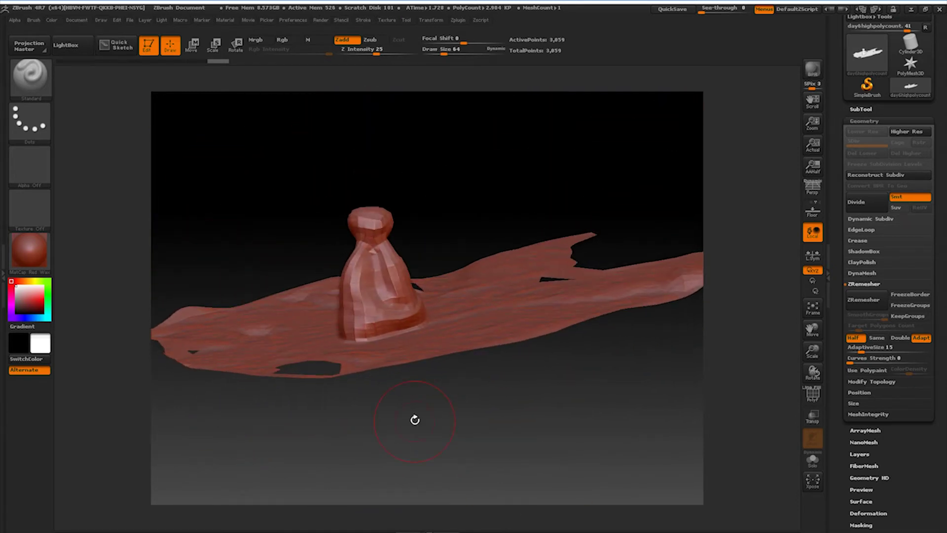
Look through the file options and collapse the Geometry settings
click(14, 21)
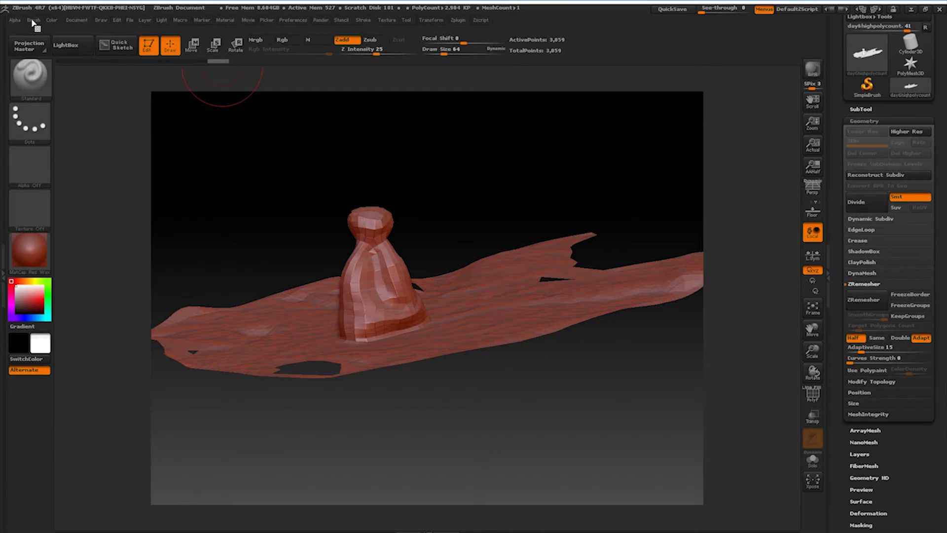
click(127, 20)
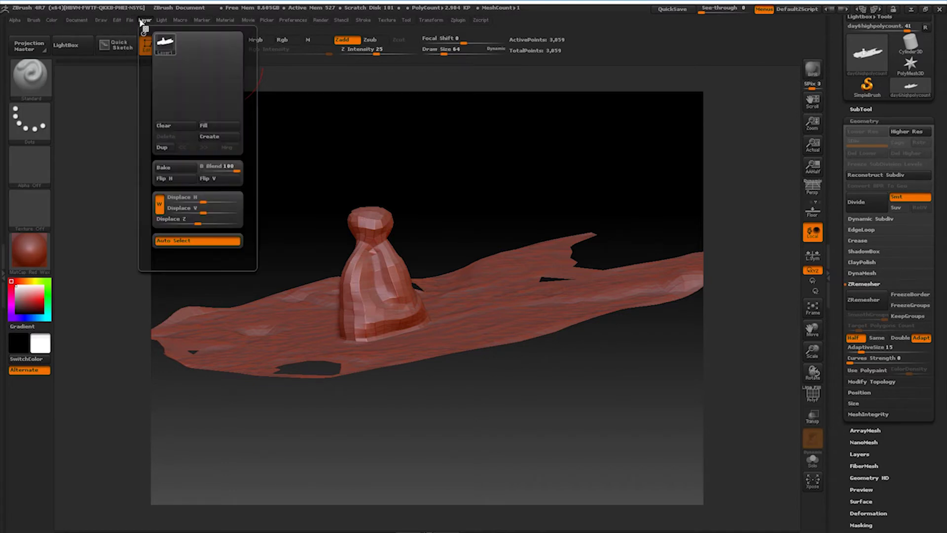
click(130, 24)
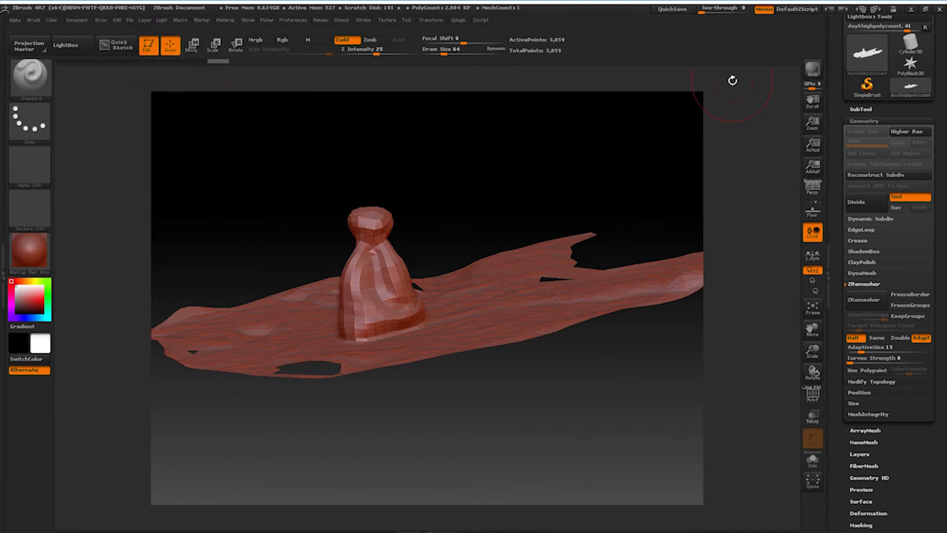
click(856, 120)
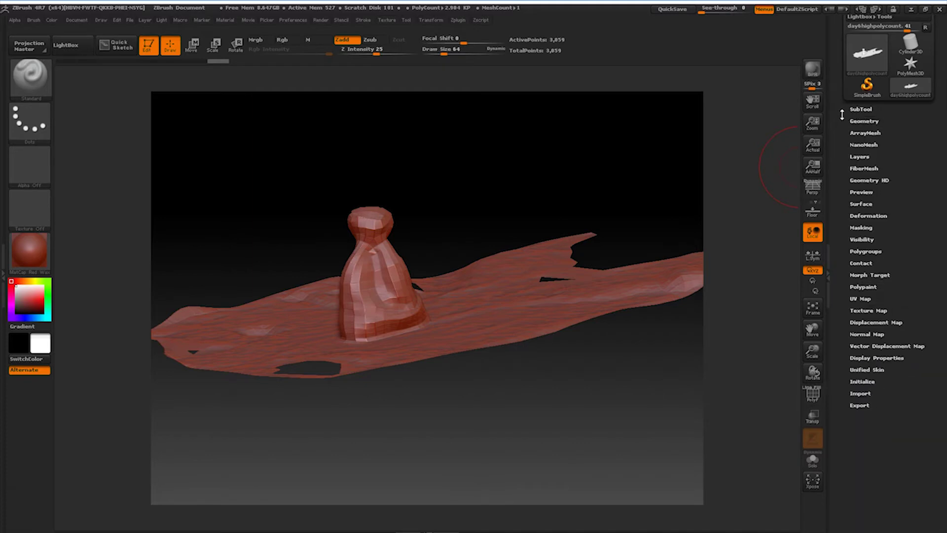
scroll(842, 114, up, 5)
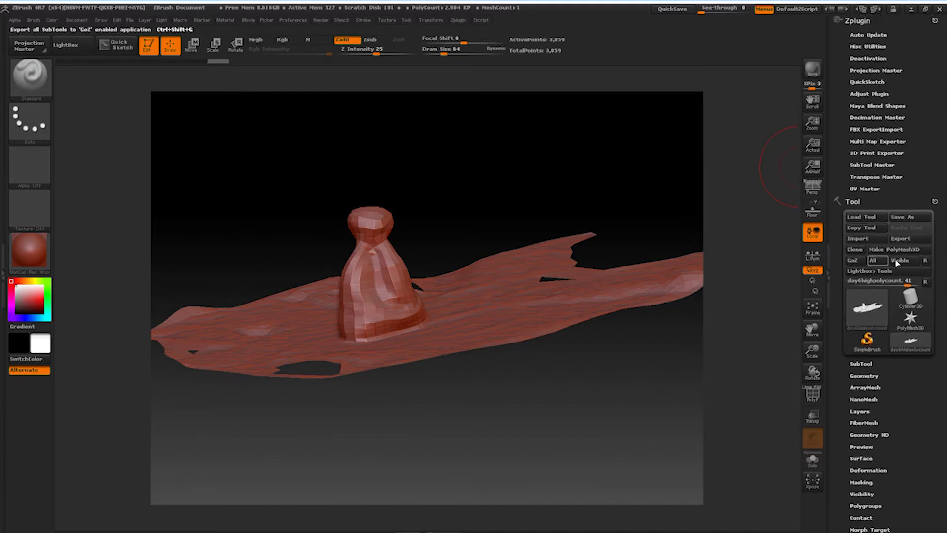
Export the remeshed hat as the OBJ day6lowpolycount in the day6hat folder
click(901, 239)
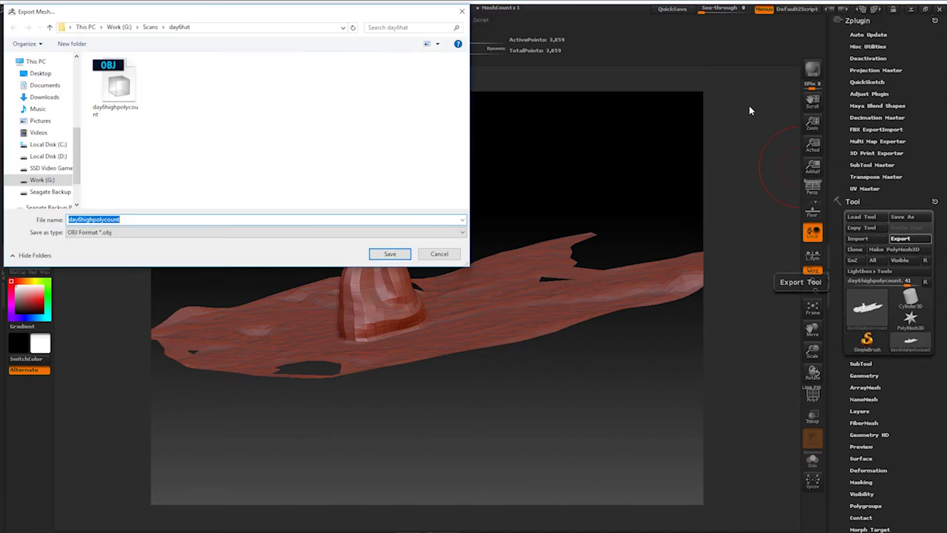
click(93, 220)
text(low)
key(Return)
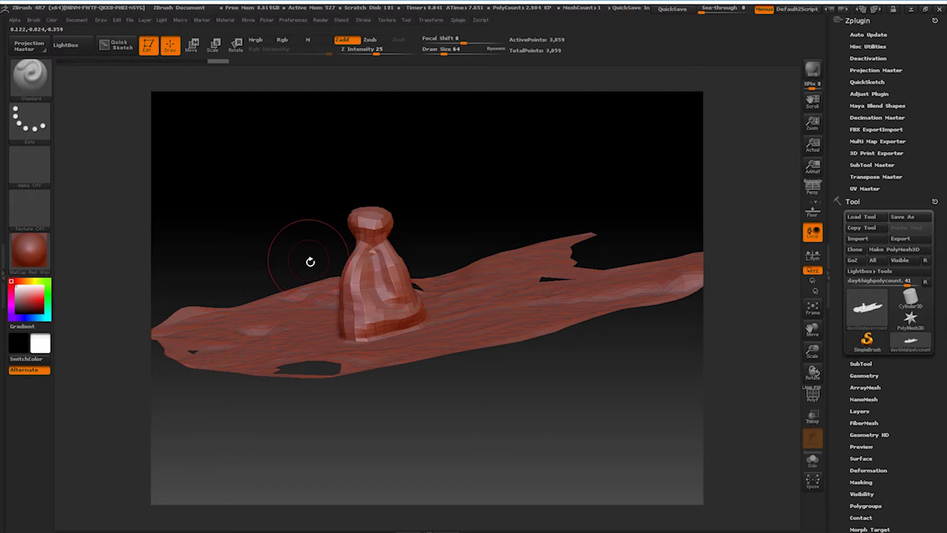
key(super)
In Maya, import day6lowpolycount.OBJ into the hat scene
mouse_move(328, 527)
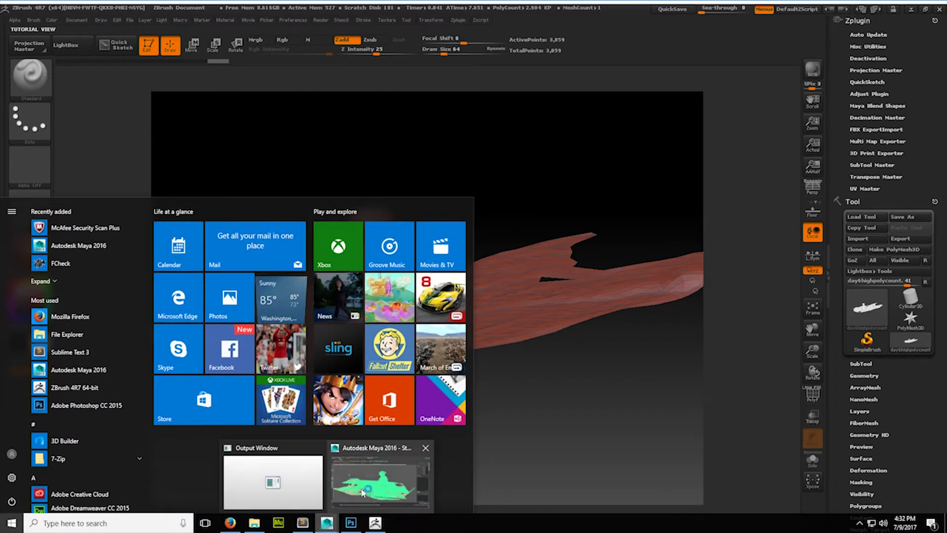
click(375, 484)
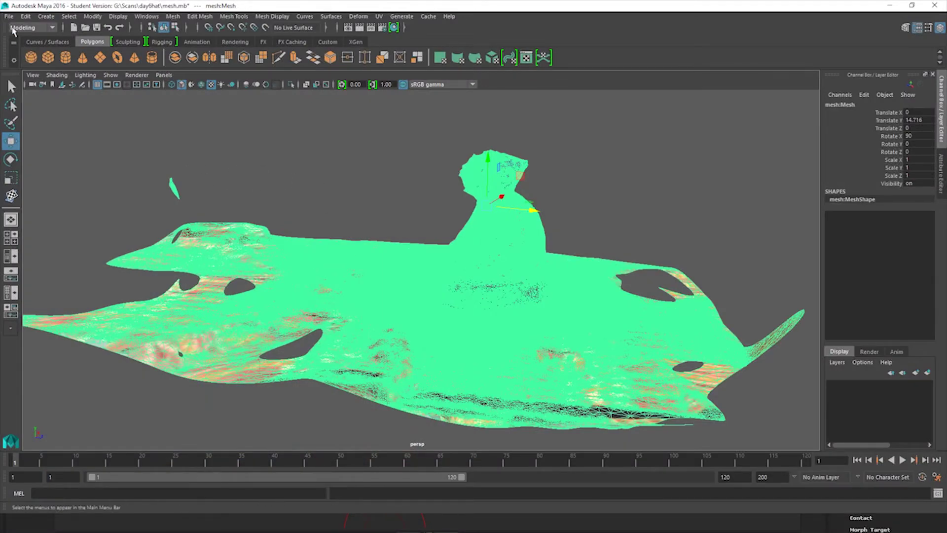
click(9, 16)
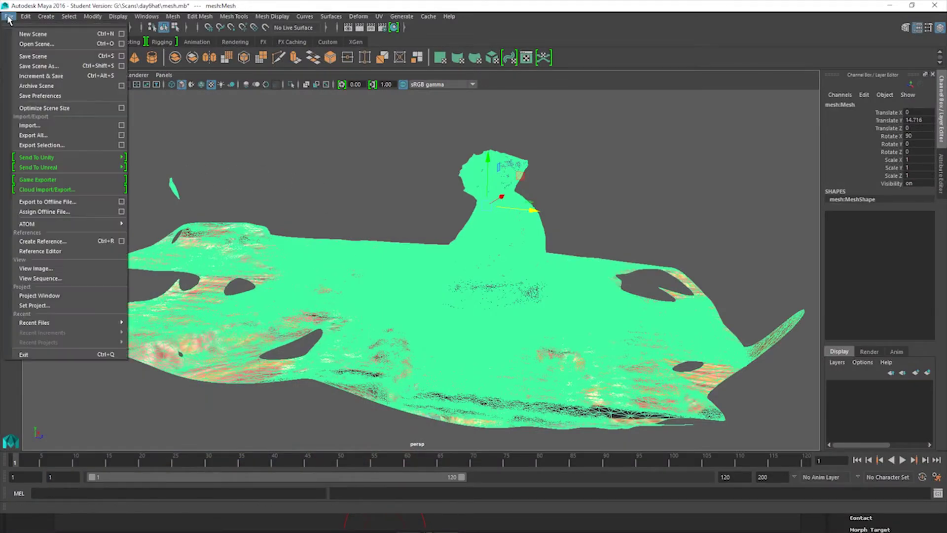
click(30, 126)
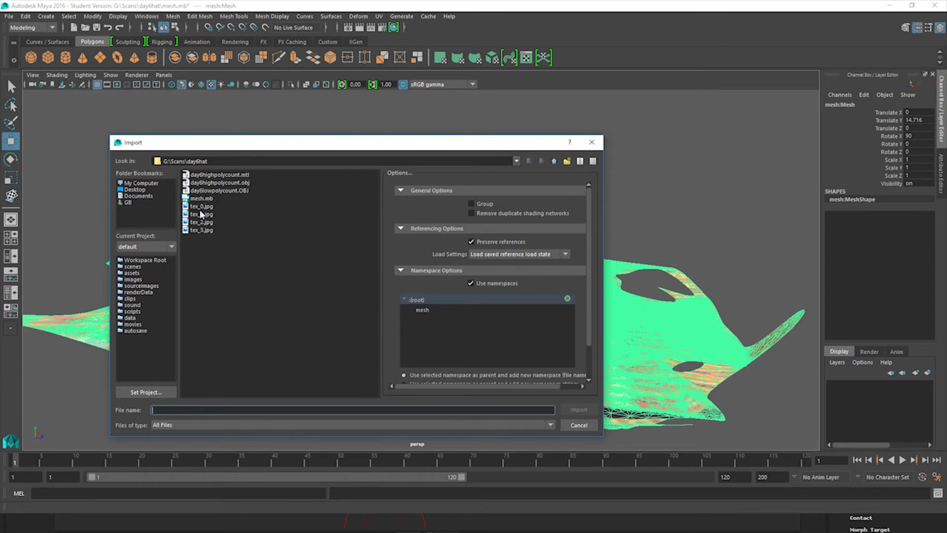
double_click(233, 190)
Deselect the mesh and orbit close around the textured low-poly hat
click(233, 190)
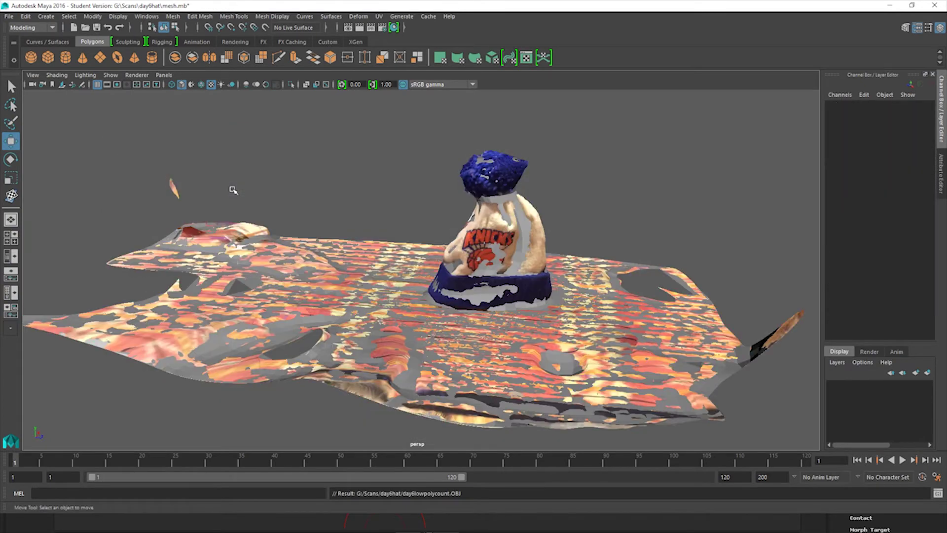
mouse_move(410, 268)
alt+mouse_down()
mouse_move(338, 253)
mouse_move(271, 300)
mouse_move(392, 368)
mouse_move(419, 308)
mouse_move(388, 329)
mouse_move(393, 275)
alt+mouse_up()
alt+drag(451, 257, 367, 283)
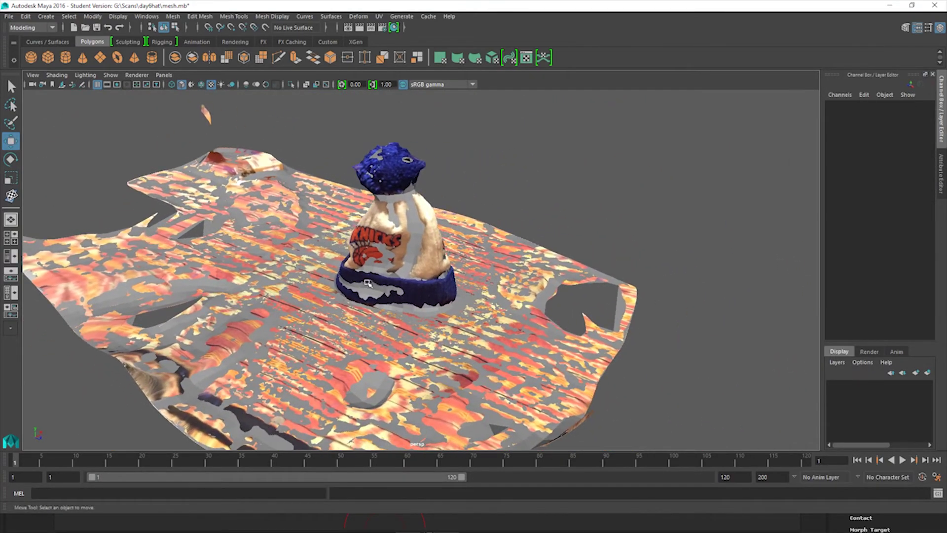
scroll(368, 284, up, 3)
alt+drag(461, 260, 475, 237)
Select the low-poly hat and floor group and open the UV Editor beside the viewport
click(414, 188)
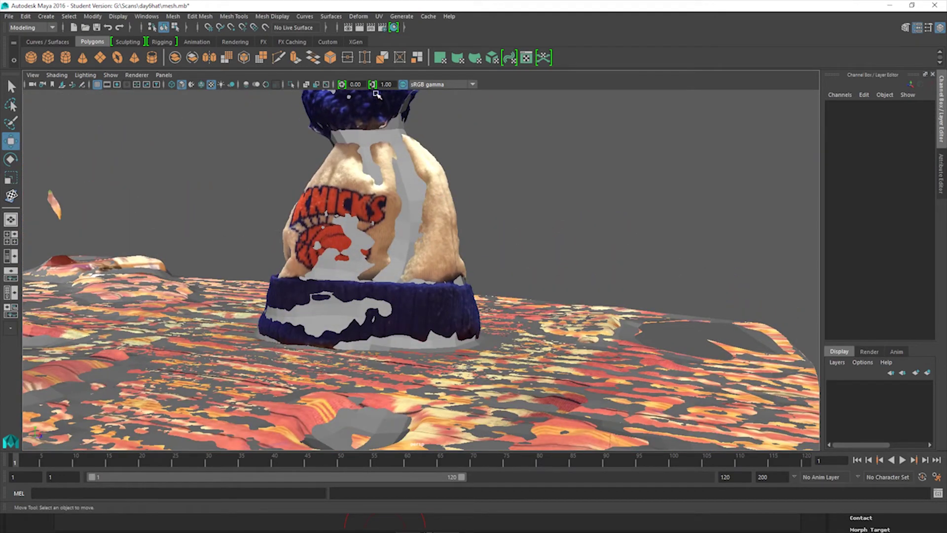
click(379, 16)
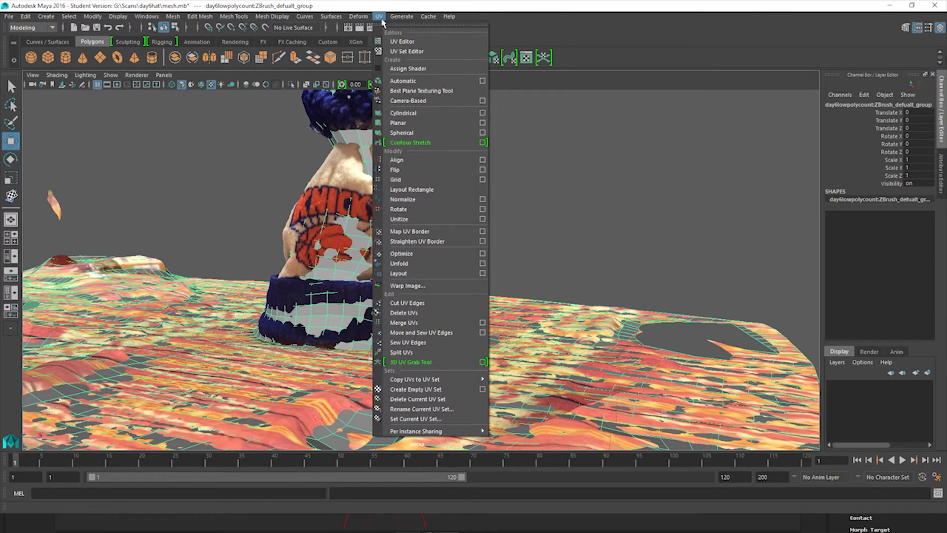
click(397, 42)
scroll(488, 295, down, 2)
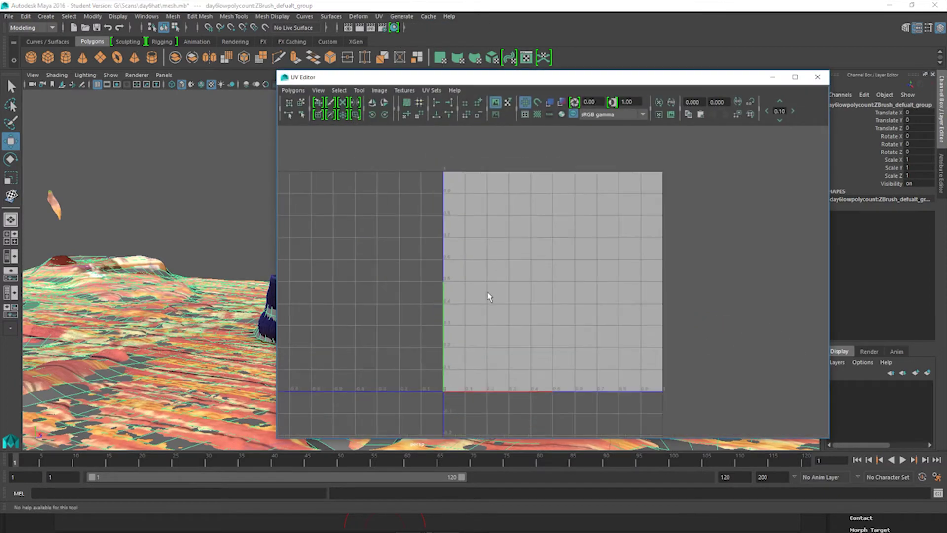
drag(393, 79, 595, 87)
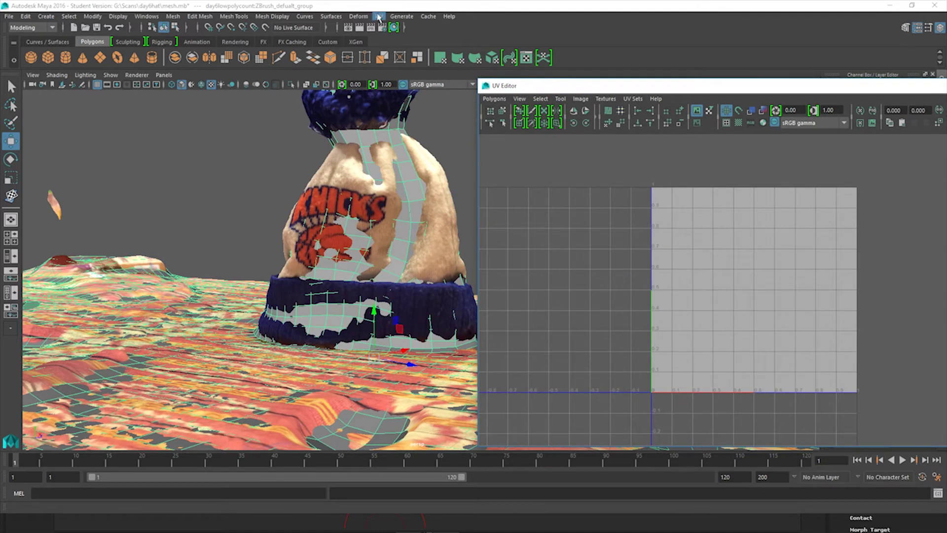
Apply Automatic UV projection to the group and inspect the result
click(379, 16)
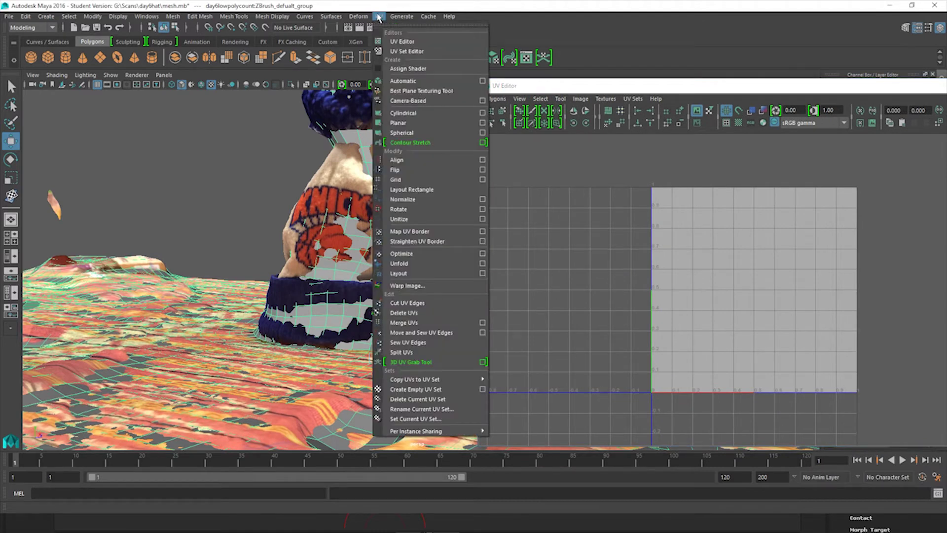
click(401, 82)
scroll(361, 266, down, 3)
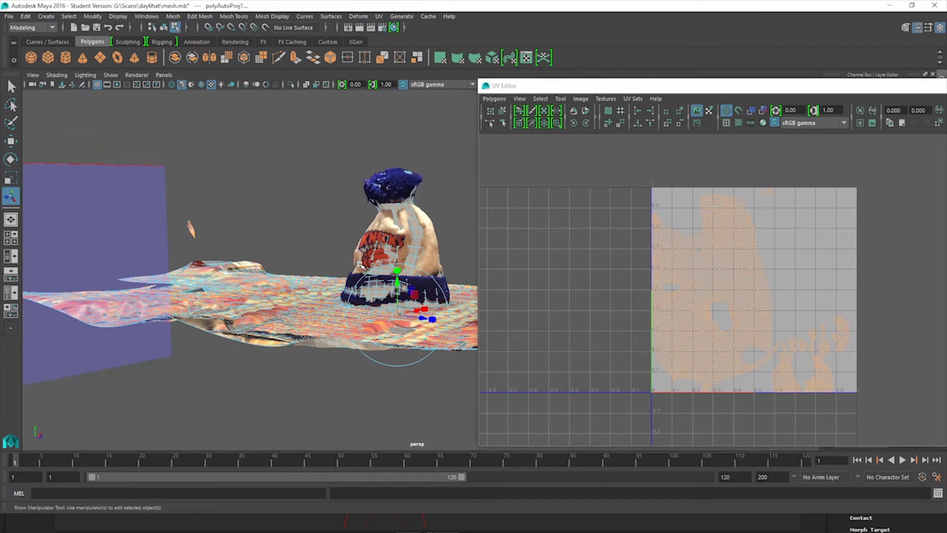
alt+drag(367, 215, 387, 223)
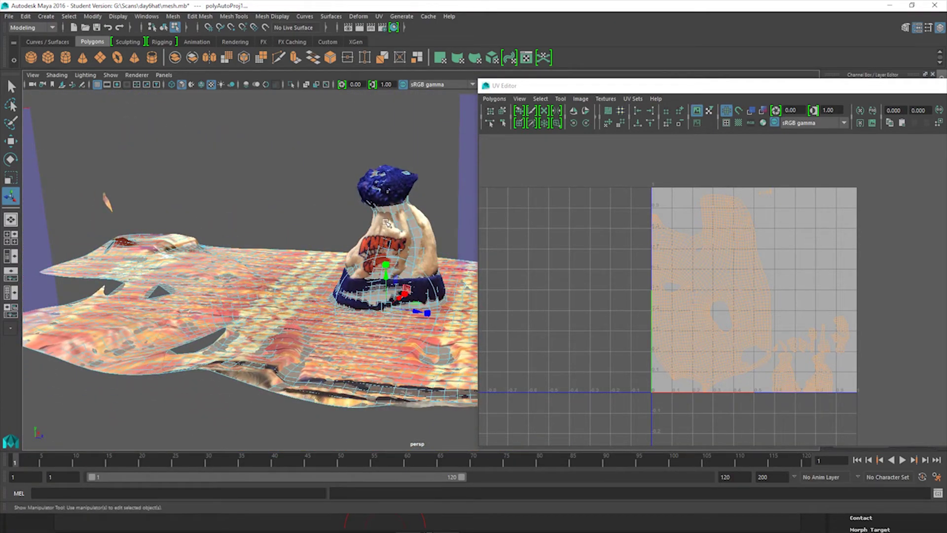
click(389, 224)
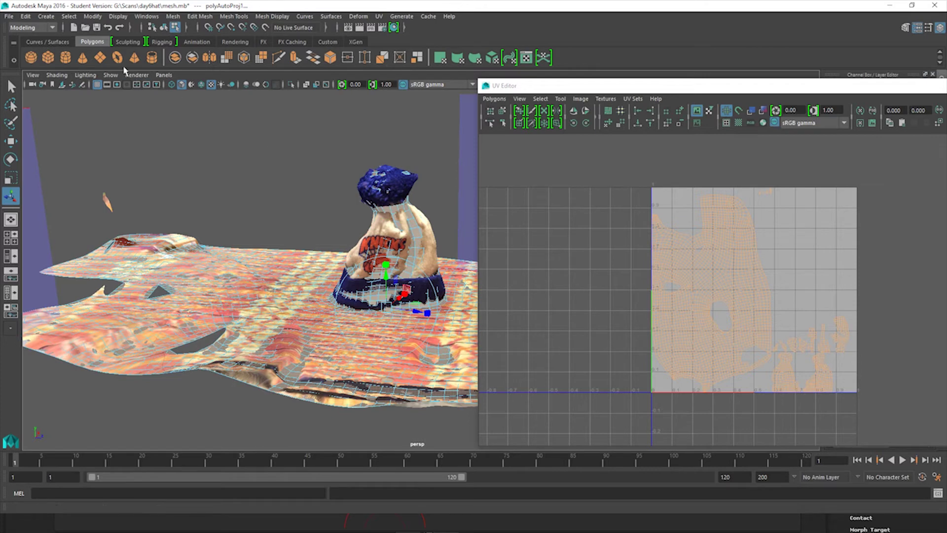
click(29, 27)
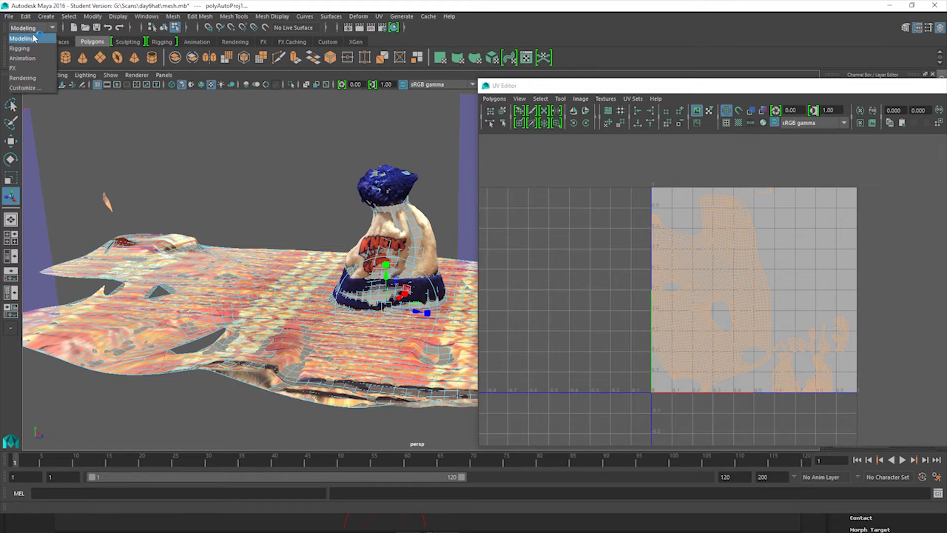
Open Transfer Maps from the Rendering menu set, remove the listed target mesh, and return to Object Mode
click(23, 78)
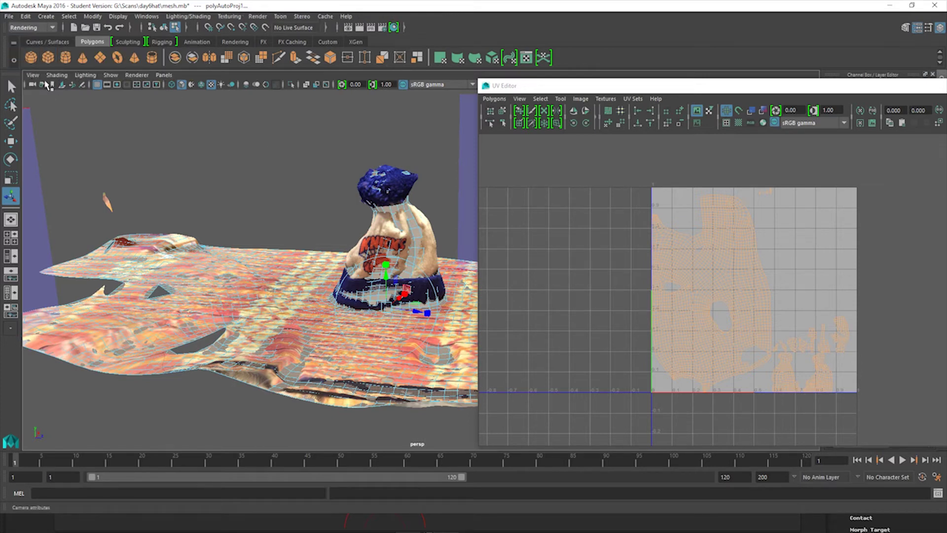
click(192, 16)
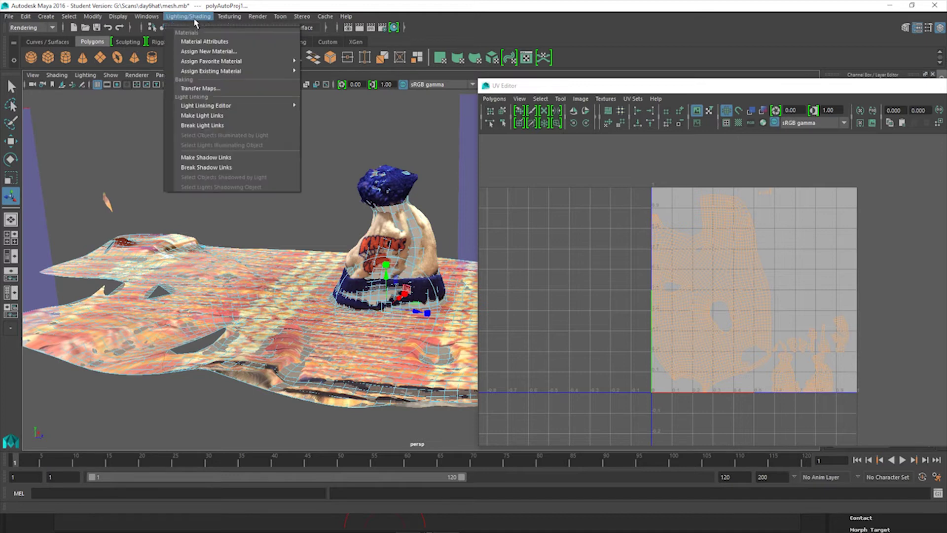
click(189, 89)
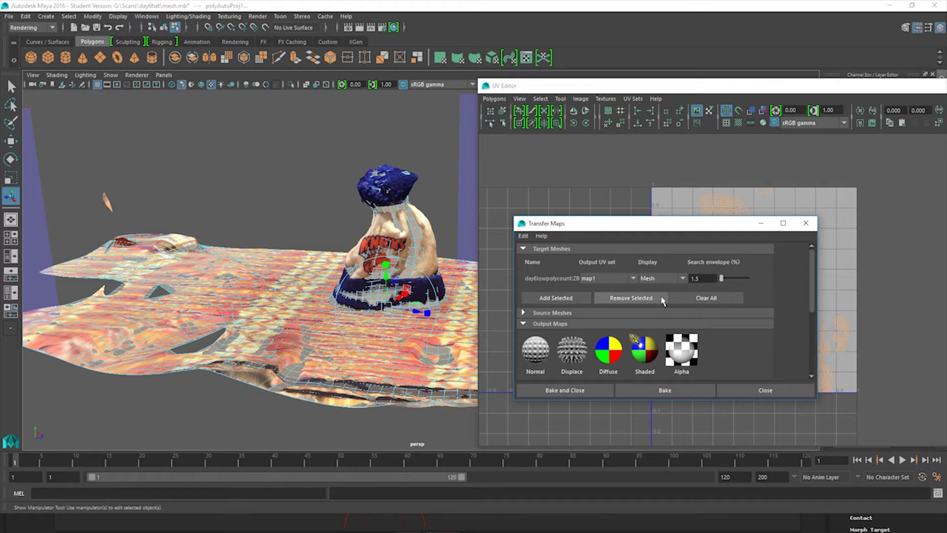
click(632, 298)
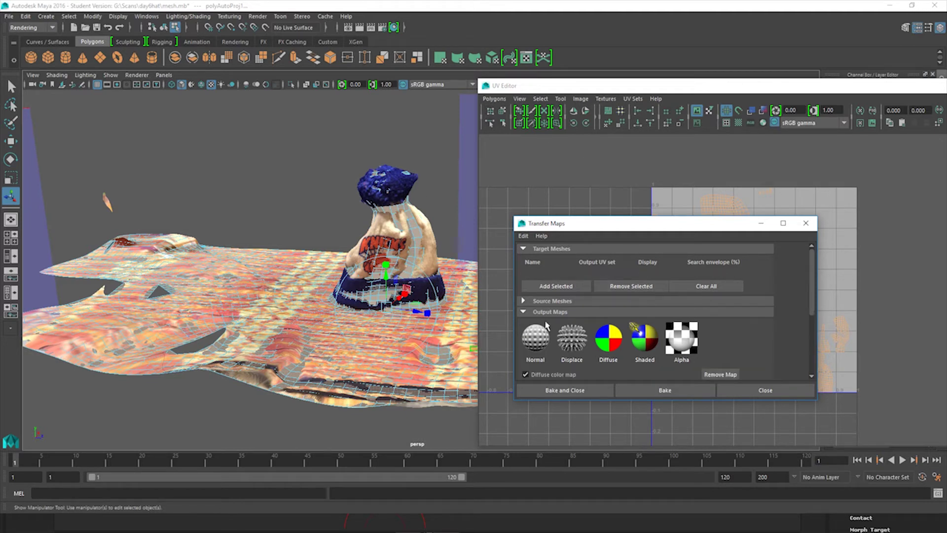
click(408, 212)
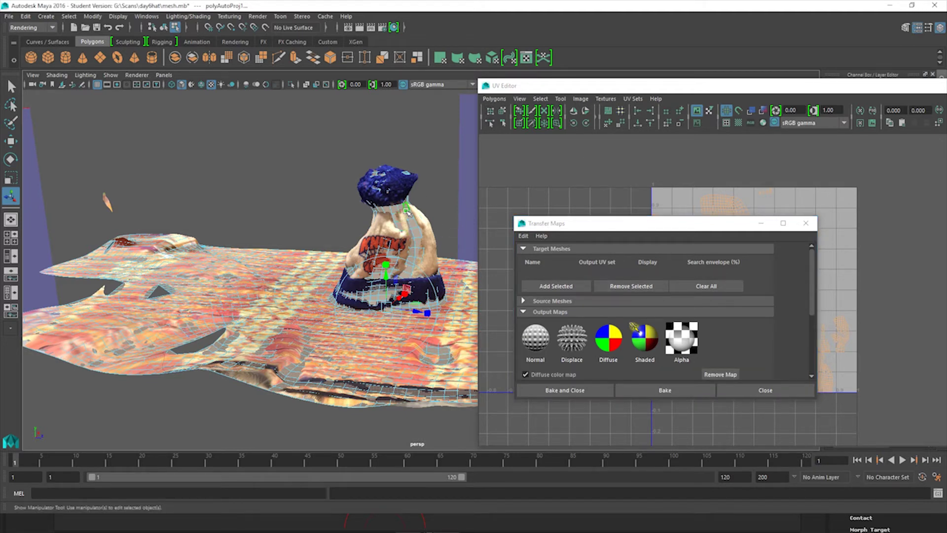
right_drag(407, 212, 441, 197)
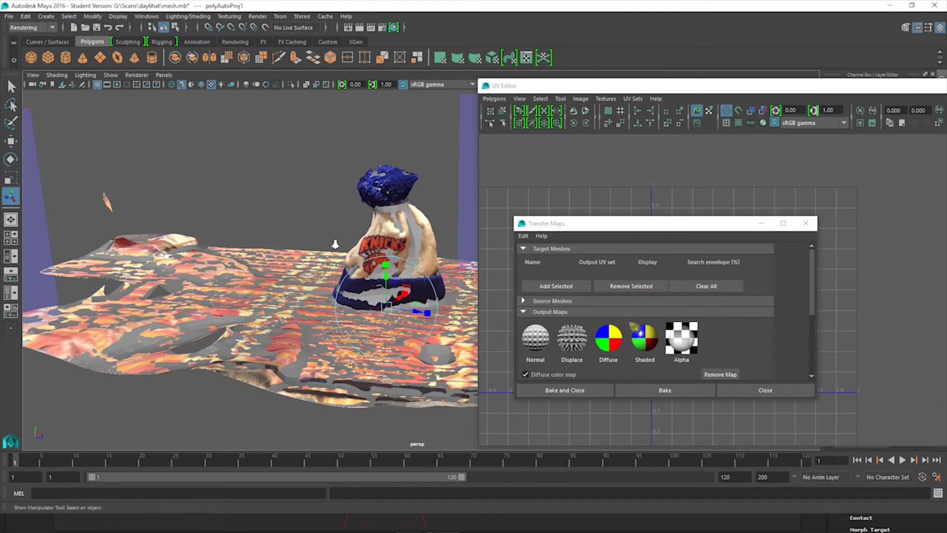
Add the low-poly ZBrush group as the bake's target mesh
click(333, 244)
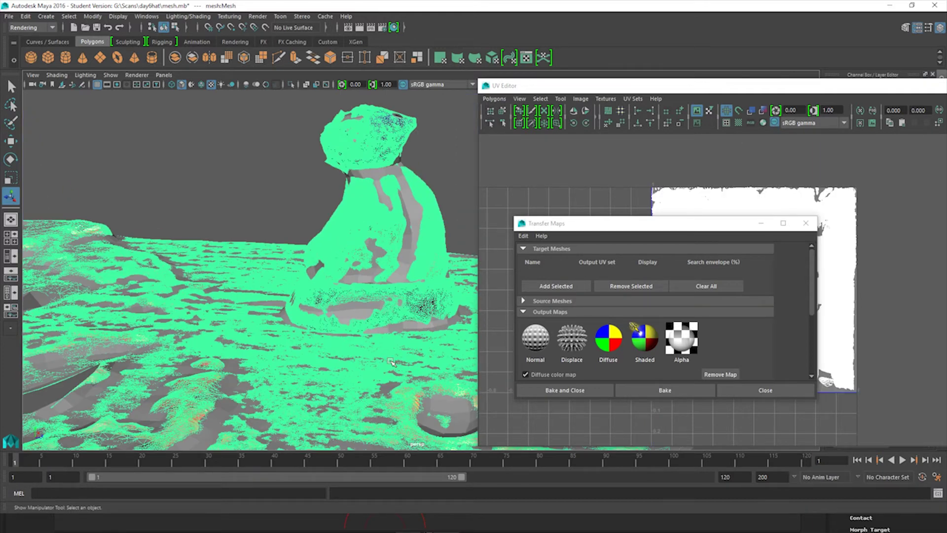
click(391, 361)
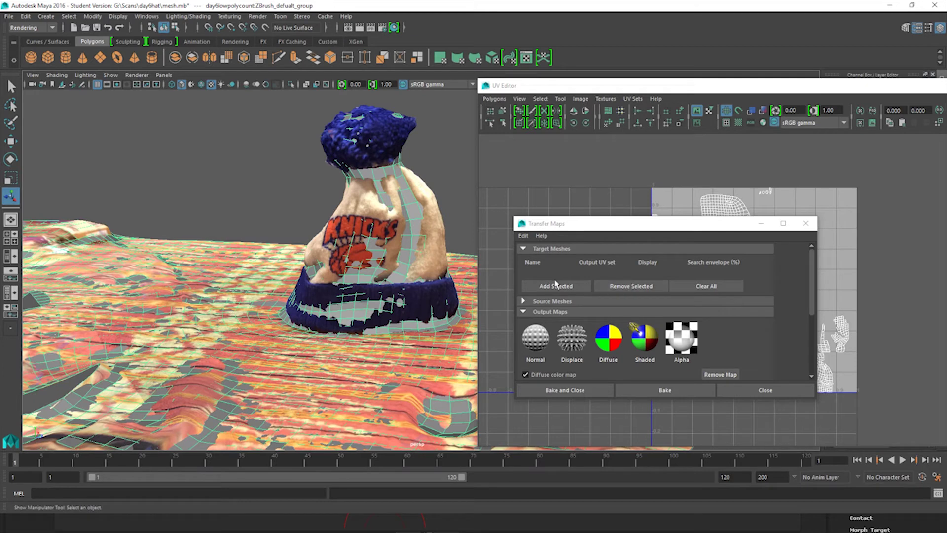
click(547, 287)
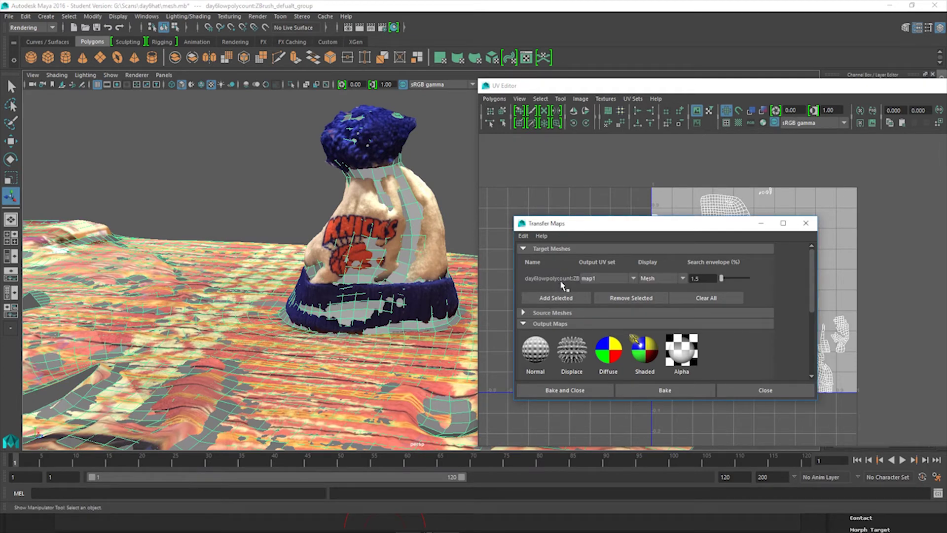
Add the original scan mesh mesh:MeshShape under Source Meshes
click(525, 313)
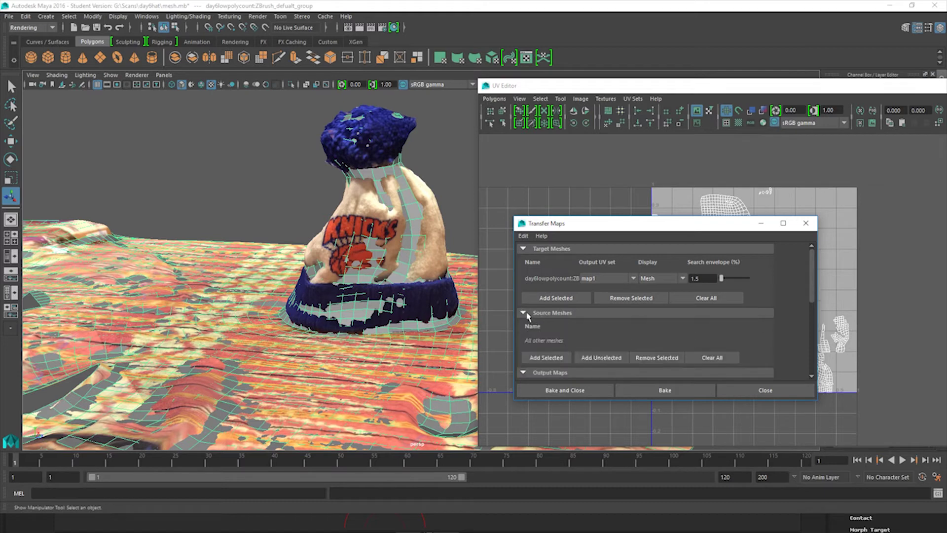
click(366, 207)
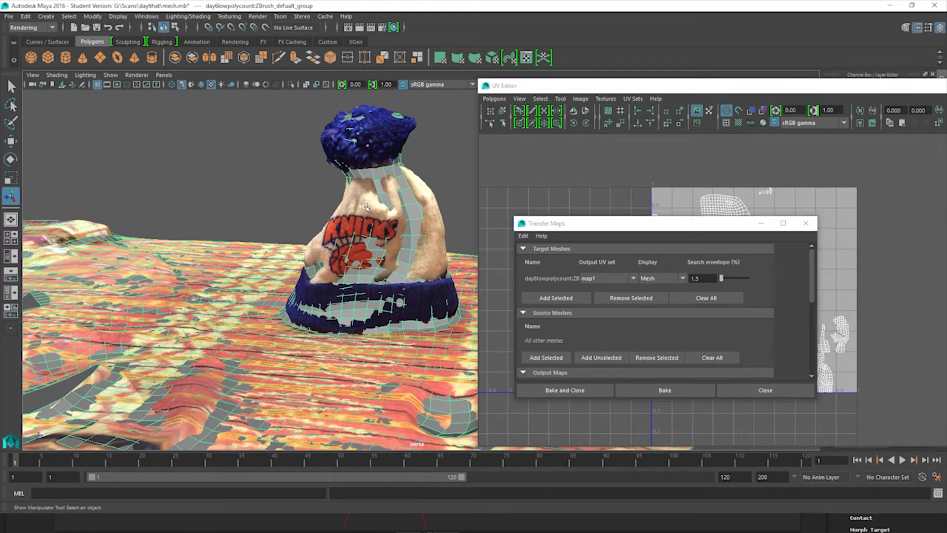
click(366, 207)
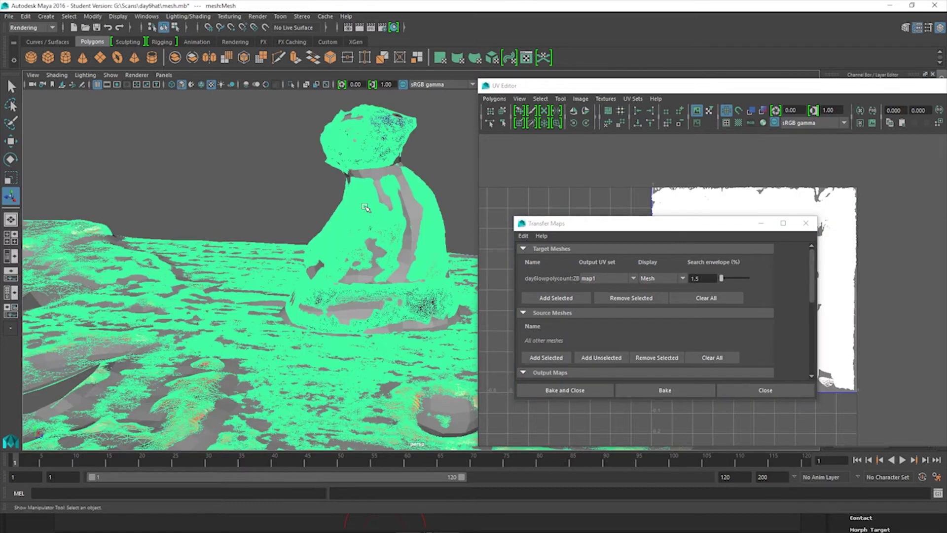
click(544, 357)
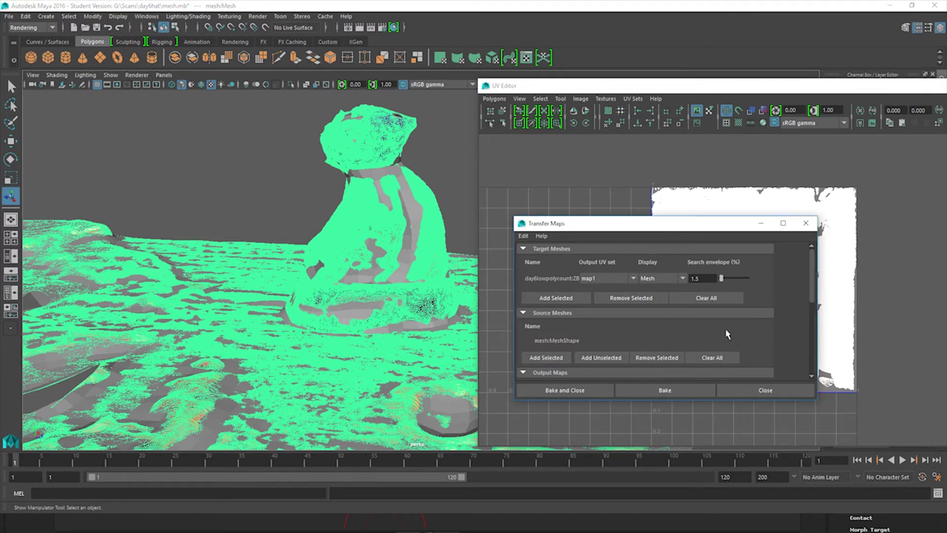
scroll(726, 334, down, 4)
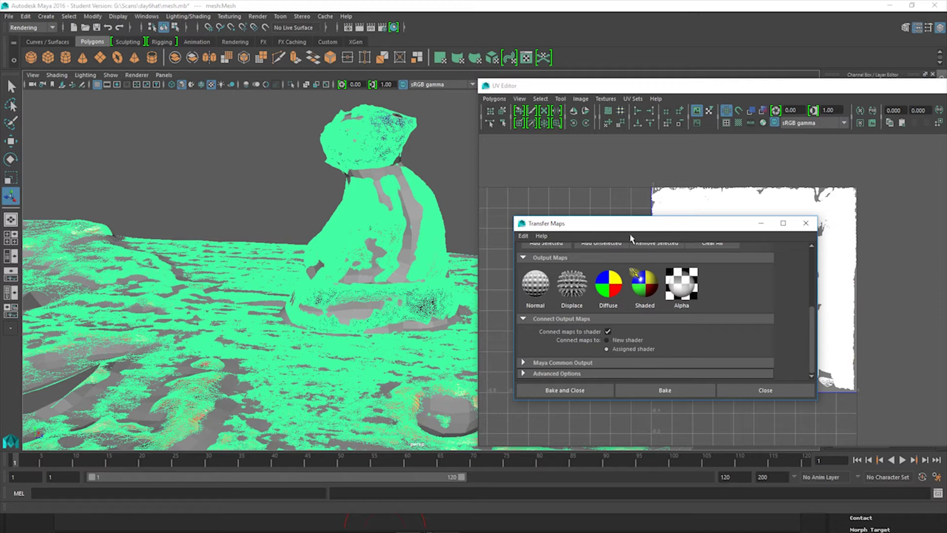
Add a Diffuse output map saved in Targa (tga) format
click(609, 289)
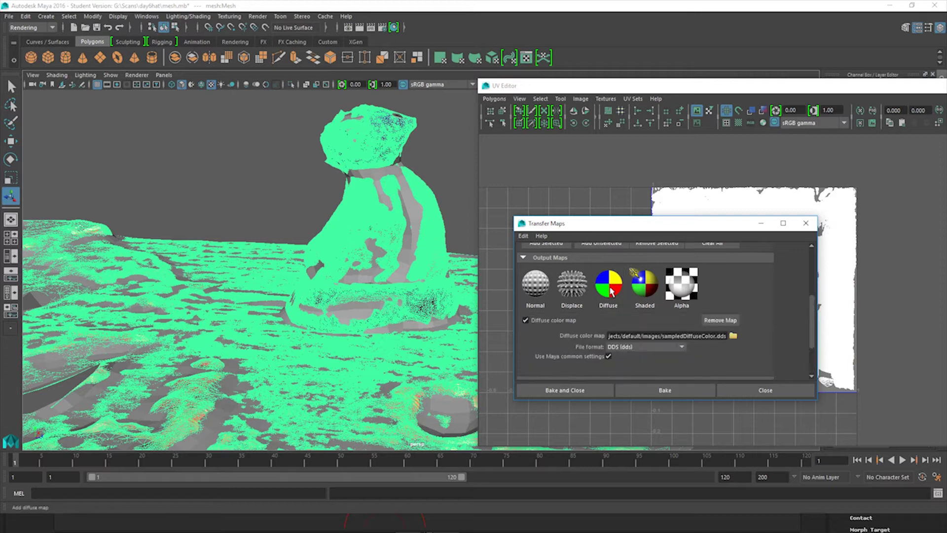
click(635, 348)
scroll(637, 394, down, 4)
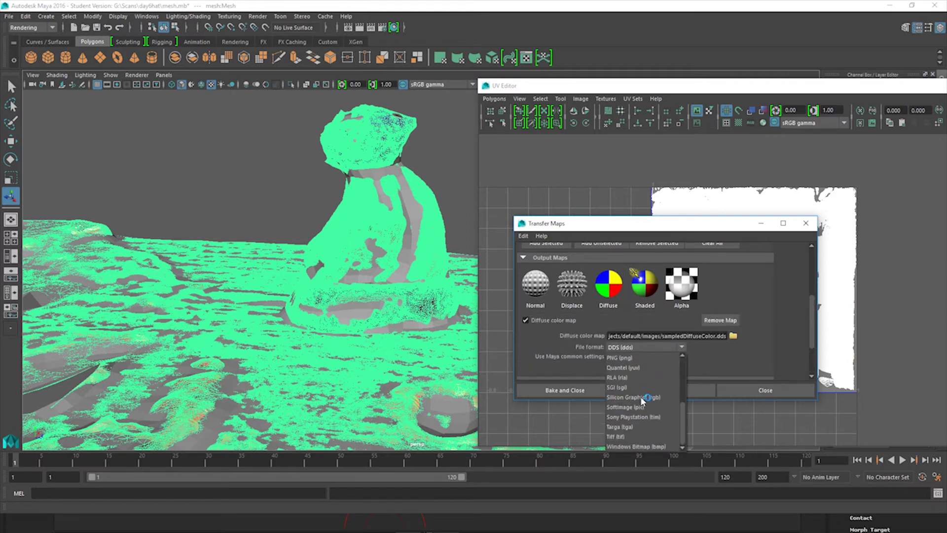
click(637, 427)
In Maya Common Output, set the bake map size to 1020 by 1020
scroll(745, 292, down, 3)
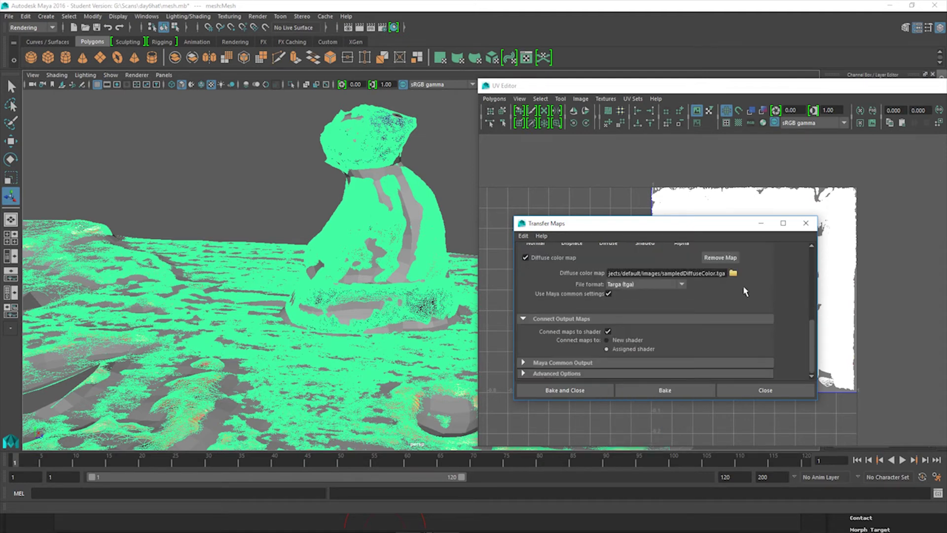
click(596, 365)
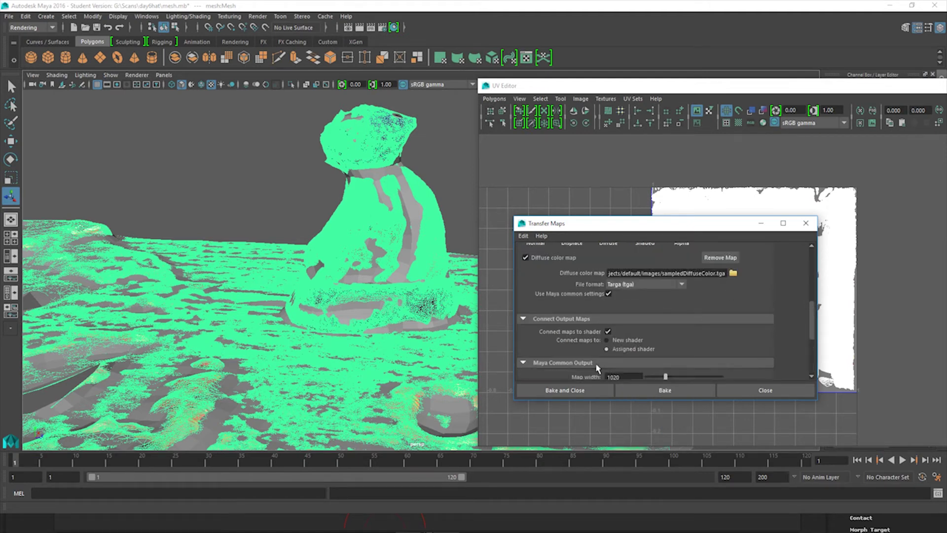
scroll(747, 326, down, 3)
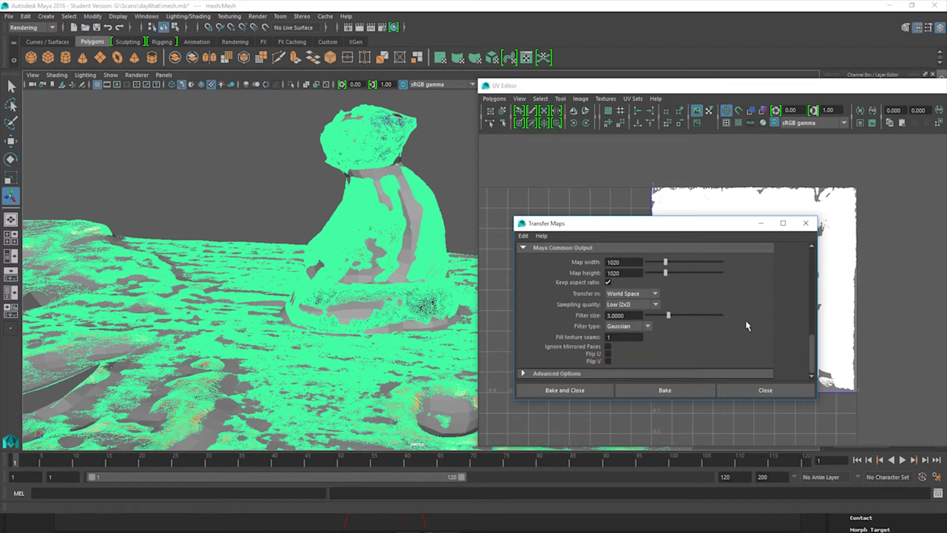
scroll(747, 326, up, 1)
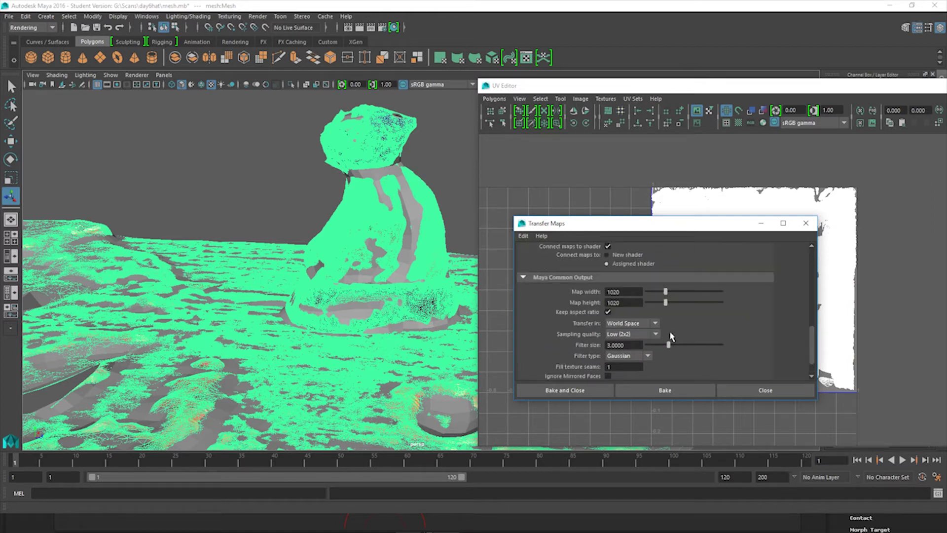
mouse_move(607, 291)
mouse_down()
mouse_move(638, 295)
mouse_move(601, 301)
mouse_up()
scroll(683, 351, down, 2)
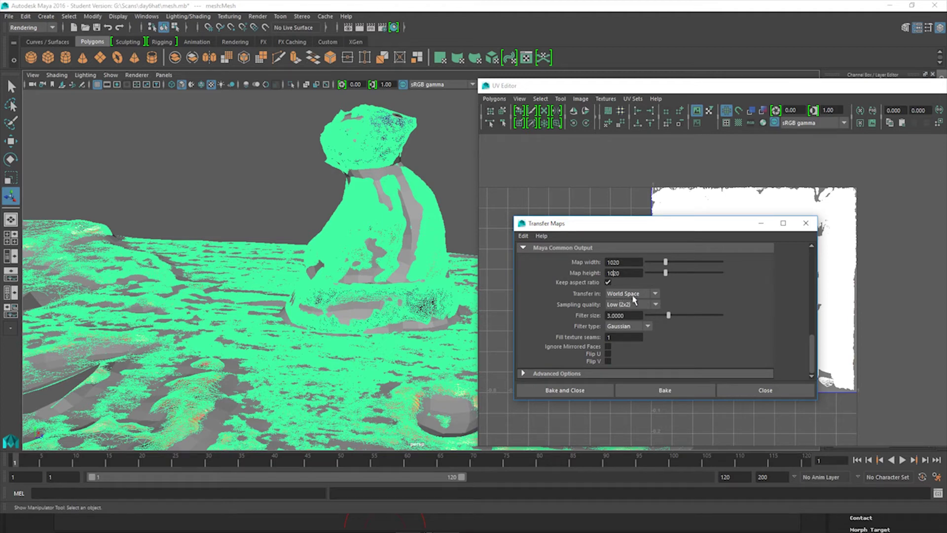
scroll(716, 318, up, 10)
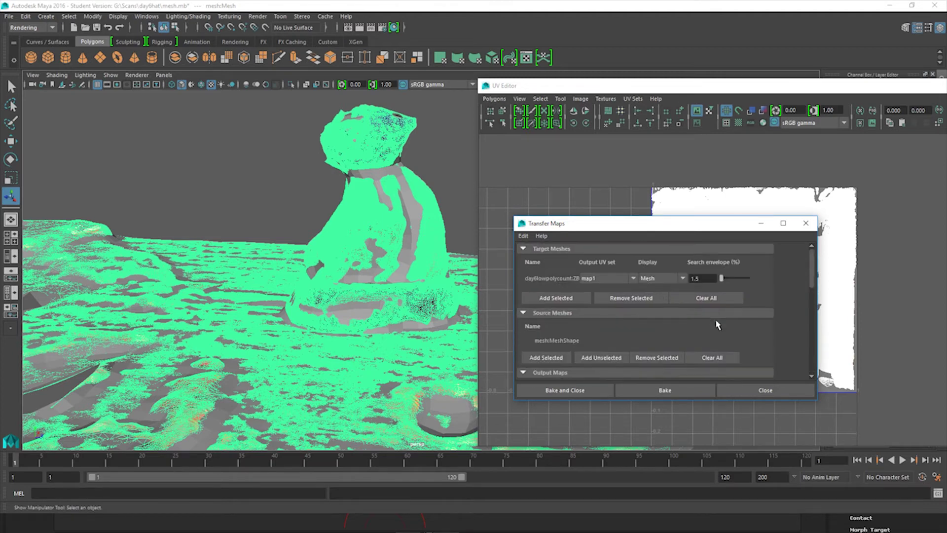
Set the Transfer Maps Display option to Both, showing the mesh and its search envelope
click(656, 279)
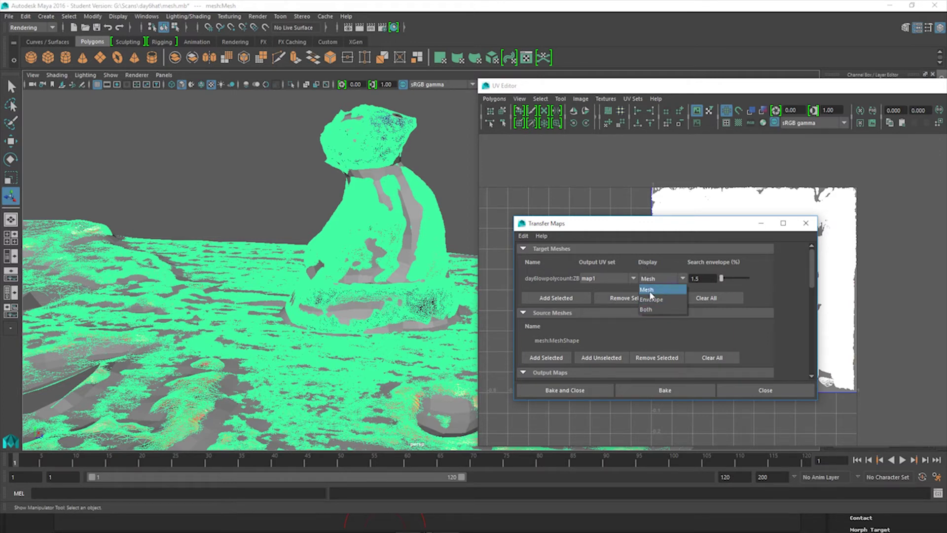
click(647, 309)
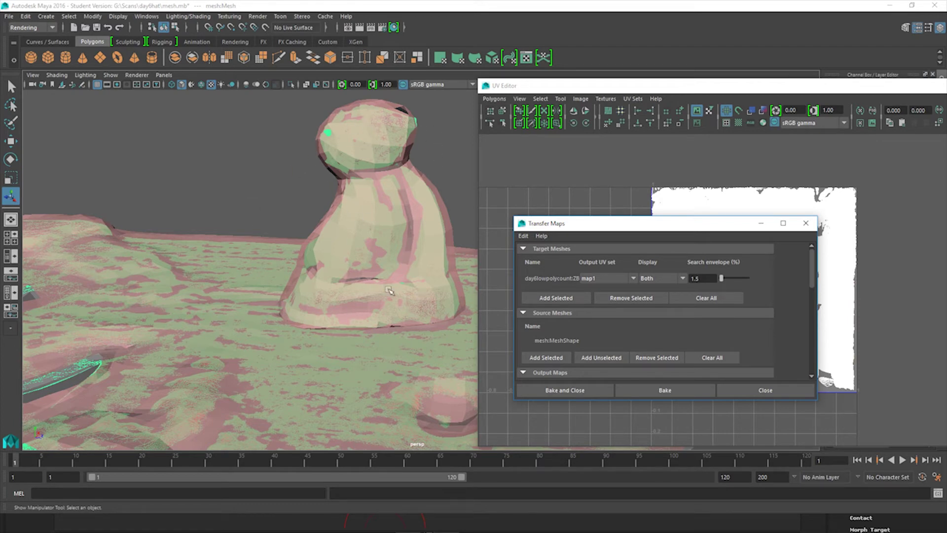
scroll(298, 359, down, 5)
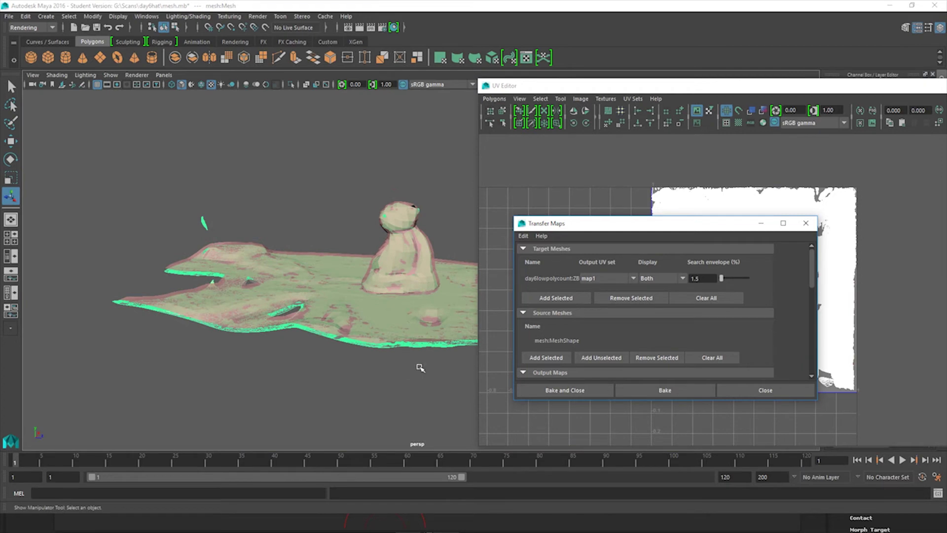
Check the envelope from above in the viewport, then start the bake
click(429, 360)
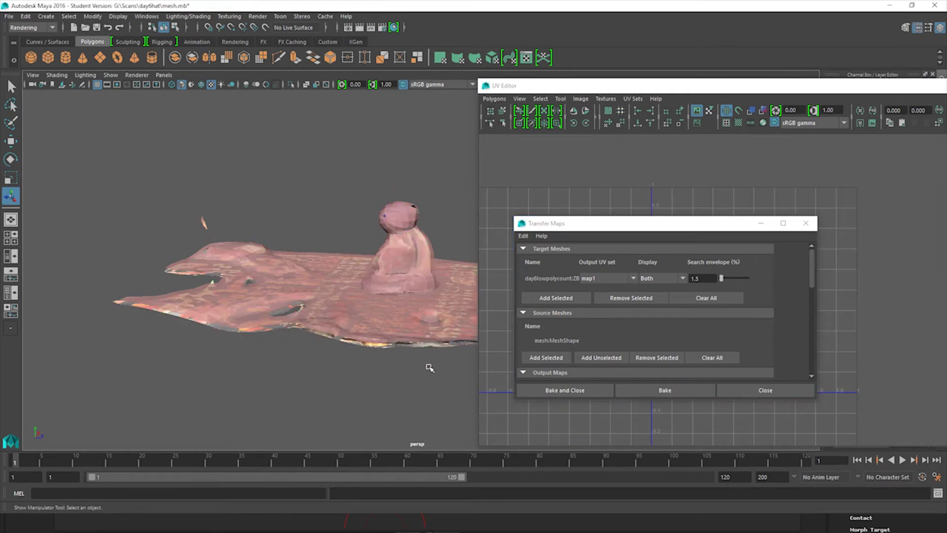
alt+drag(429, 360, 403, 351)
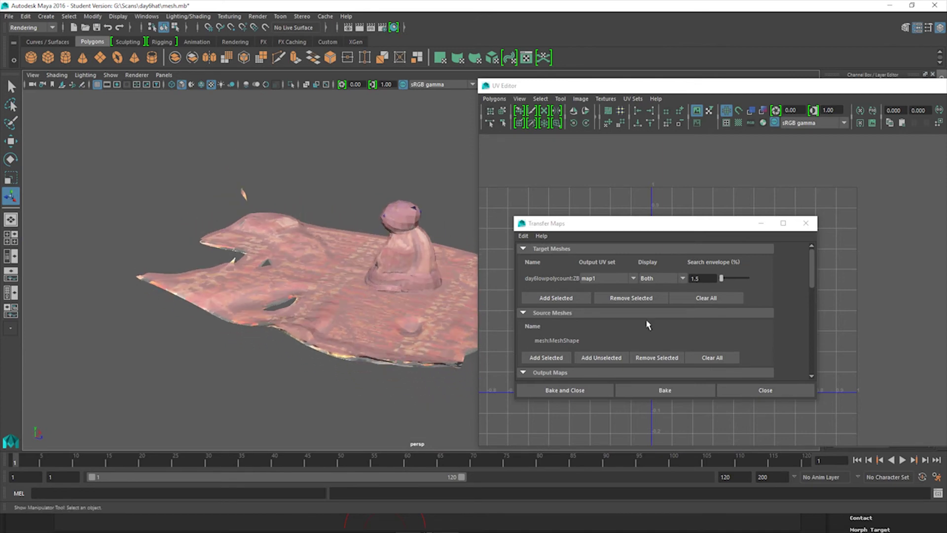
click(661, 388)
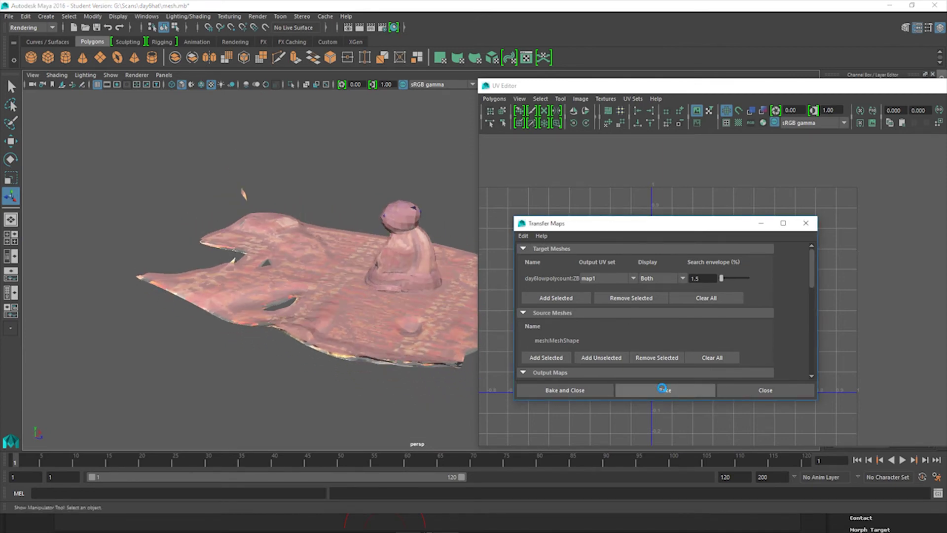
Select and frame the low-poly hat, trying a move and undoing it
scroll(423, 281, up, 5)
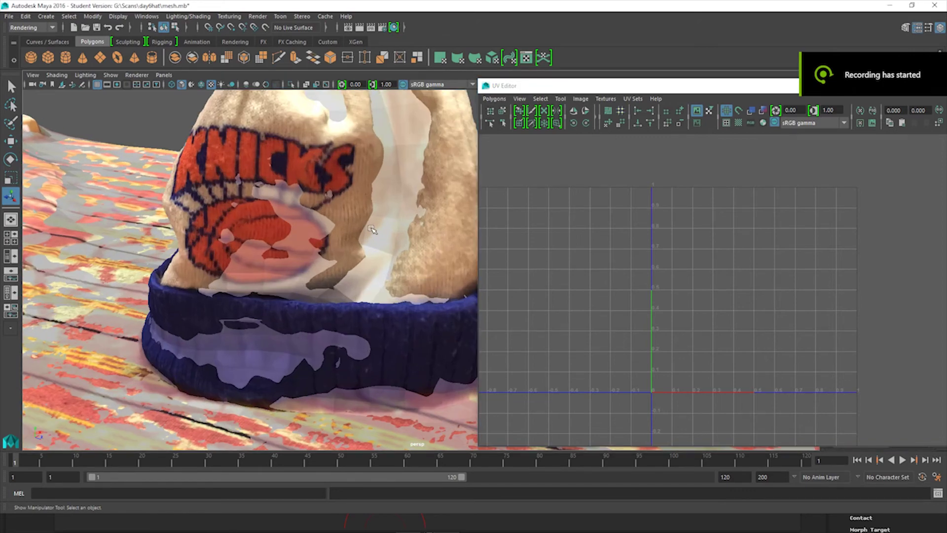
click(371, 229)
key(f)
key(w)
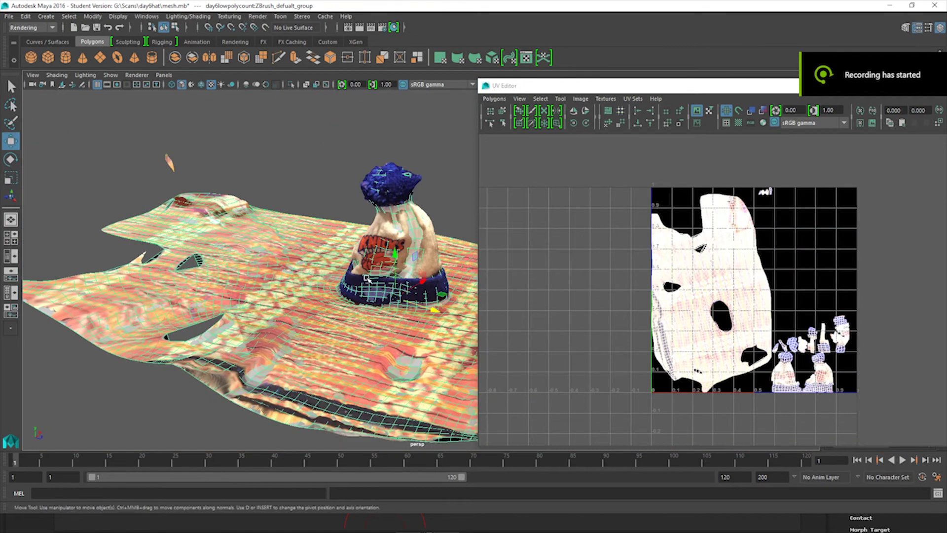
drag(425, 284, 409, 325)
key(ctrl+z)
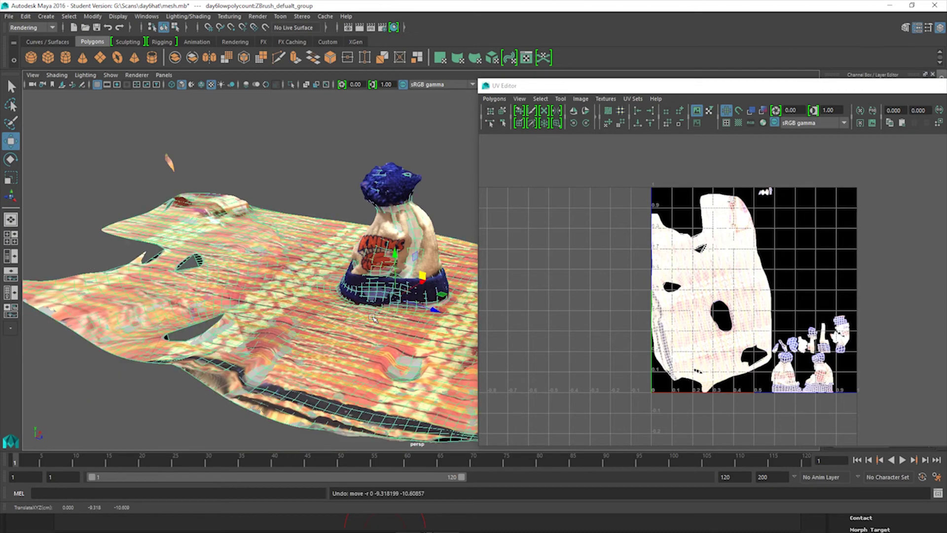
Orbit around the scene to inspect the baked texture on the hat
alt+drag(420, 284, 346, 244)
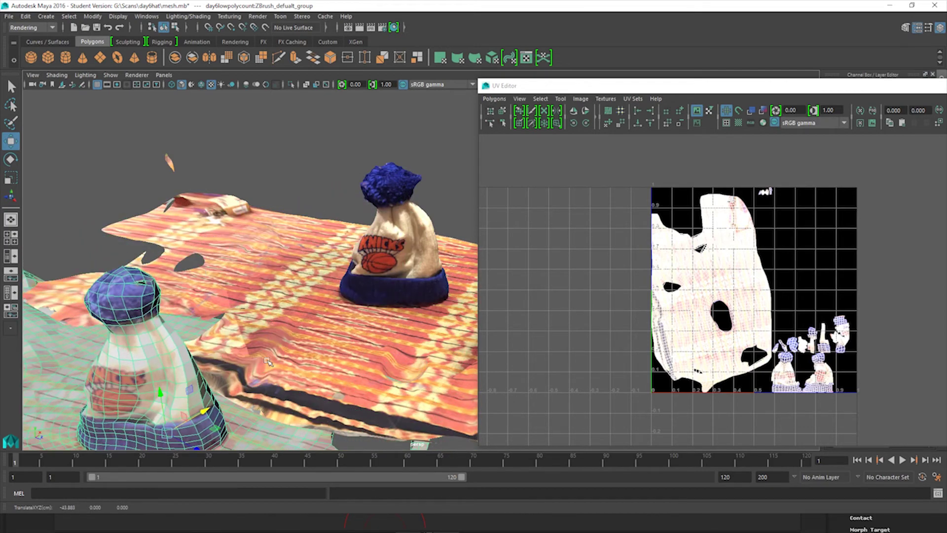
alt+right_drag(346, 244, 355, 270)
click(318, 389)
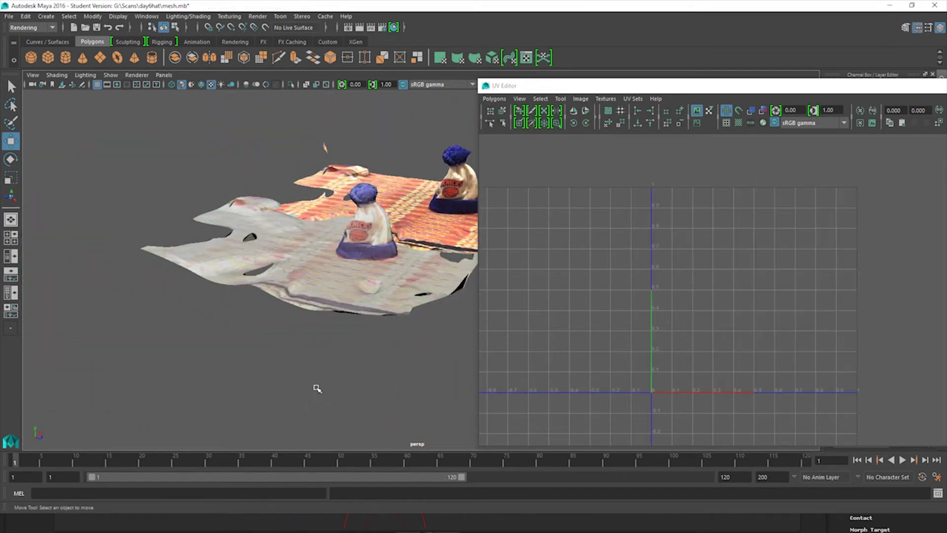
mouse_move(379, 299)
alt+mouse_down()
mouse_move(393, 291)
mouse_move(395, 316)
mouse_move(378, 277)
mouse_move(406, 287)
mouse_move(395, 281)
mouse_move(387, 295)
alt+mouse_up()
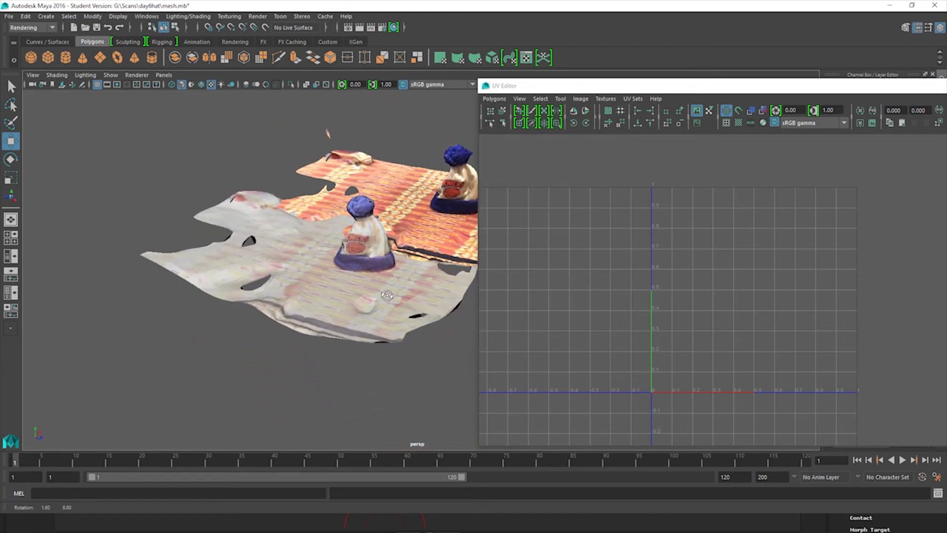
alt+right_drag(388, 294, 387, 276)
alt+drag(387, 275, 315, 280)
alt+right_drag(315, 280, 340, 284)
alt+drag(340, 283, 398, 303)
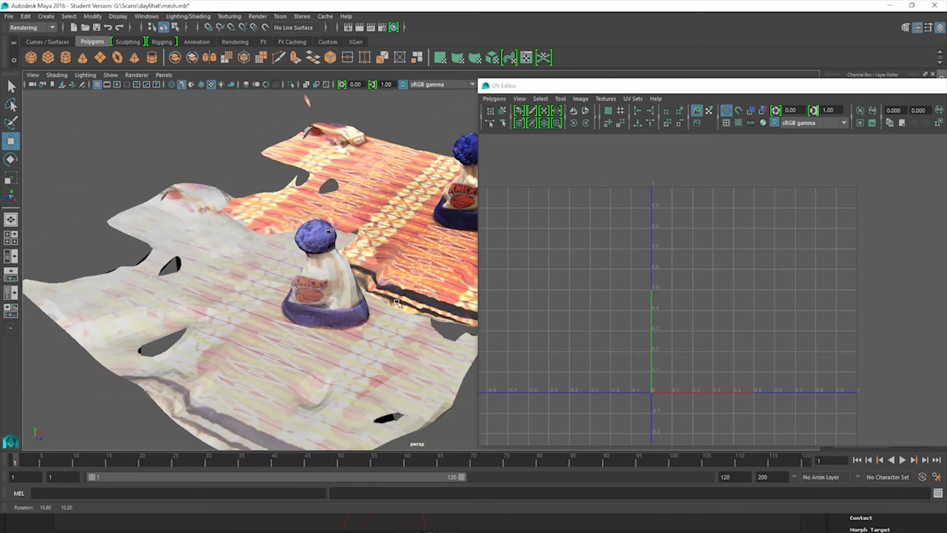
Reselect the low-poly mesh and view its textured UV layout, toggling the colour display
click(352, 309)
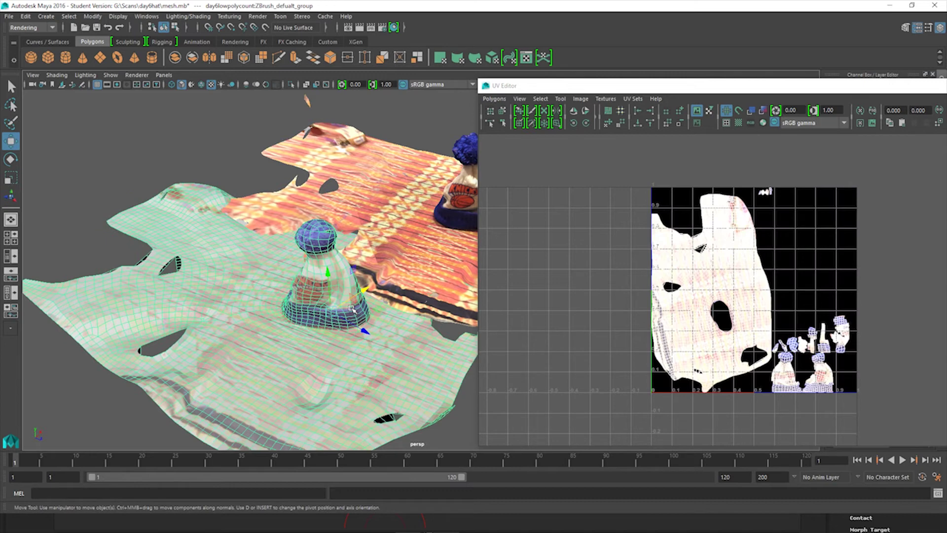
scroll(808, 364, up, 2)
alt+middle_drag(814, 328, 673, 300)
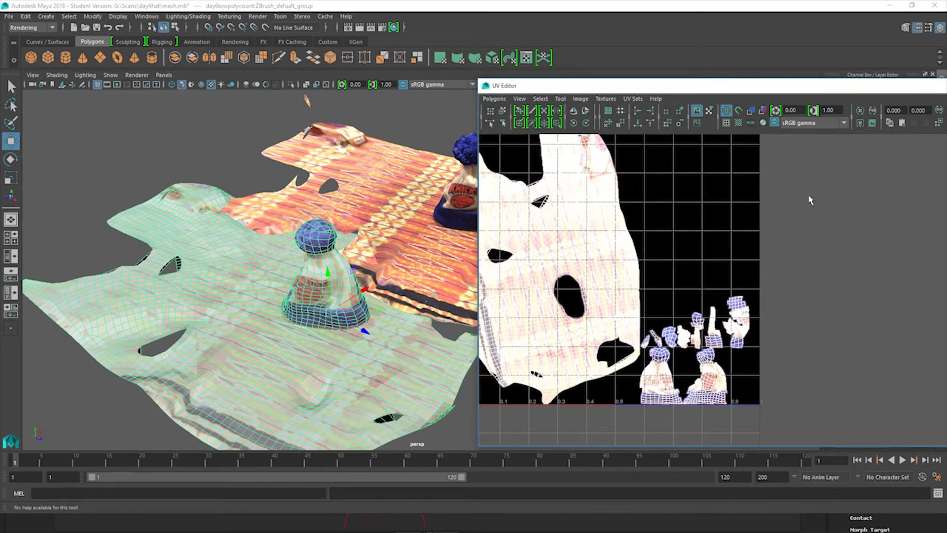
click(773, 121)
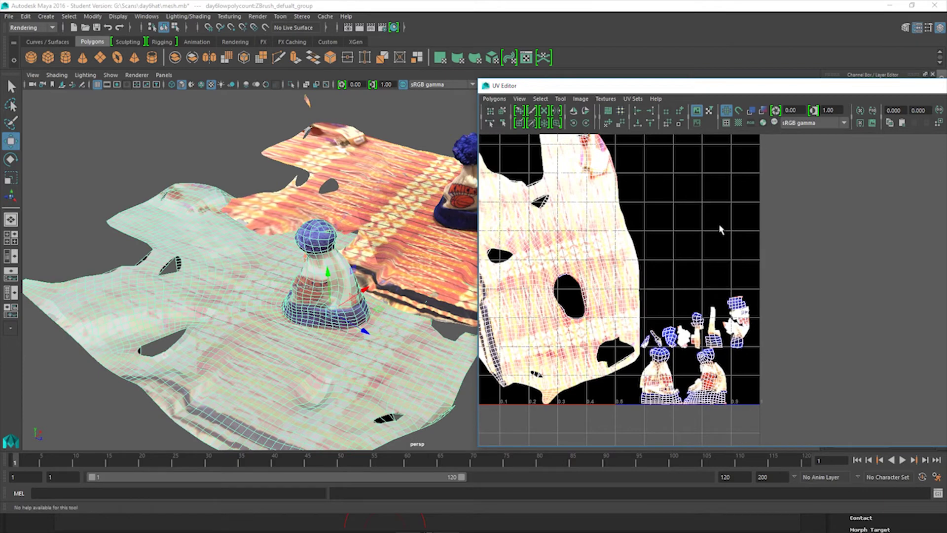
scroll(736, 356, up, 4)
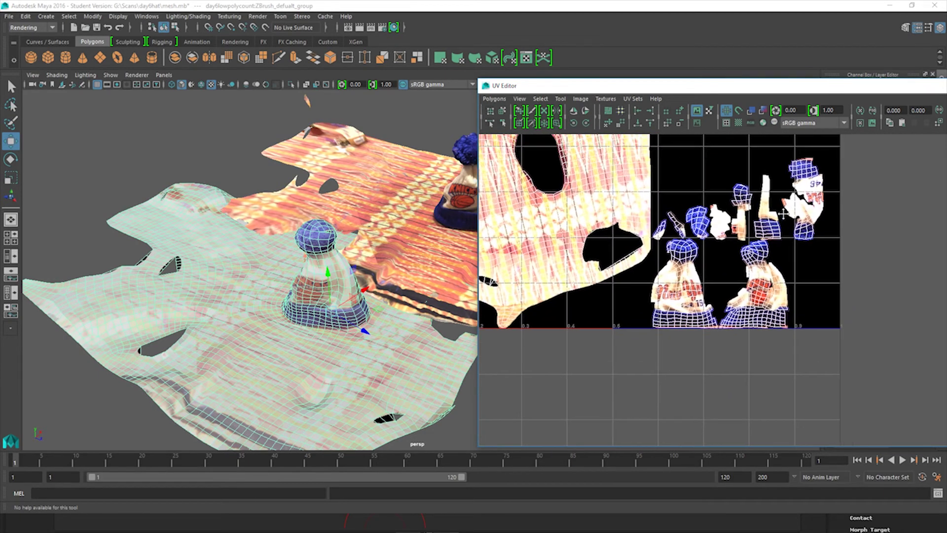
scroll(740, 277, up, 1)
scroll(740, 277, down, 4)
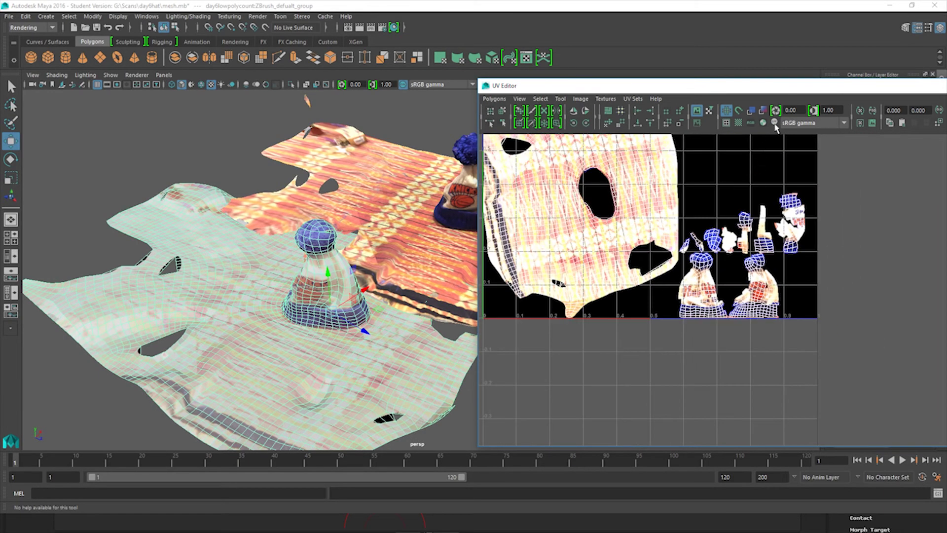
click(774, 123)
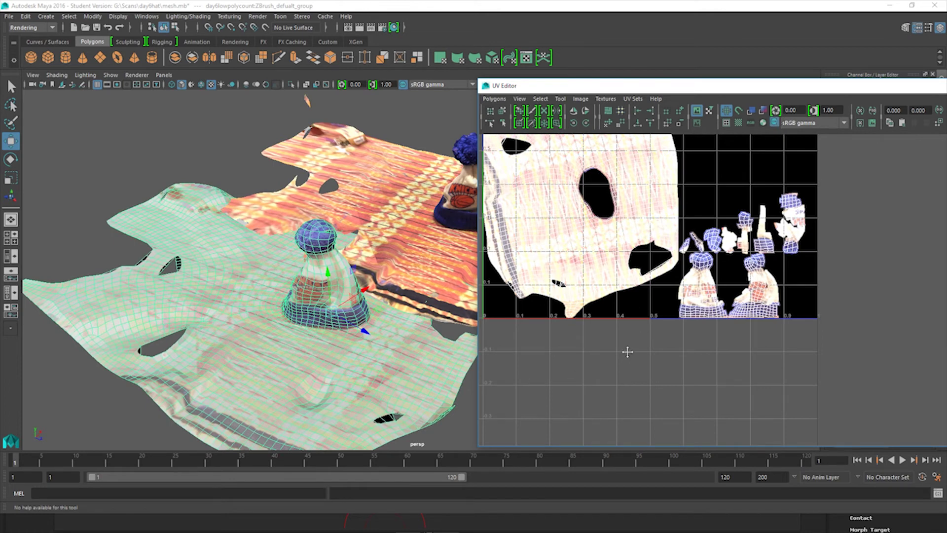
alt+middle_drag(628, 351, 647, 427)
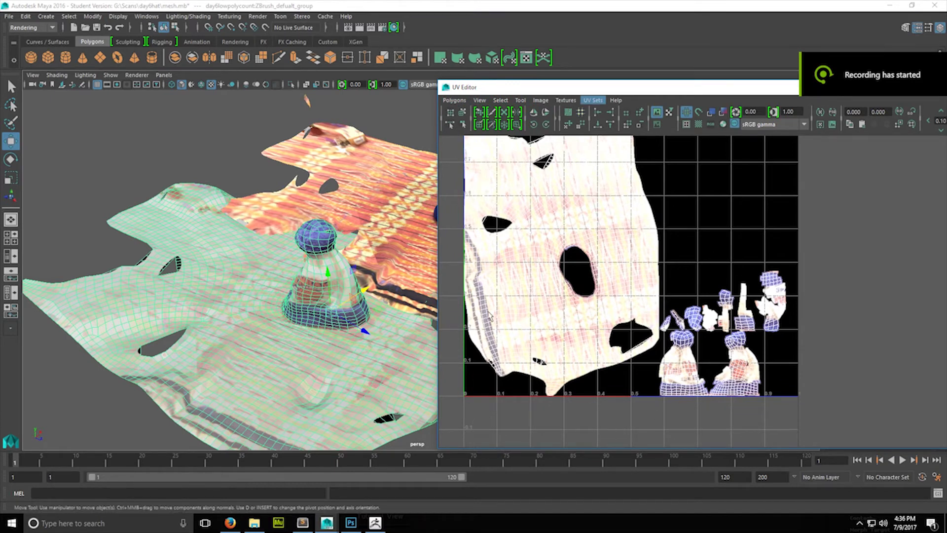
Start Create PSD Network from the Texturing menu and add the color attribute
click(232, 19)
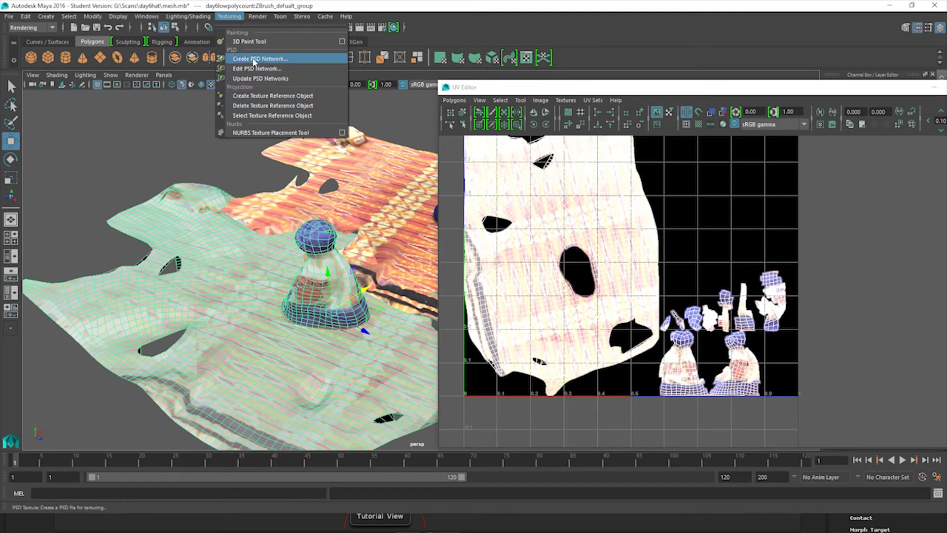
click(254, 59)
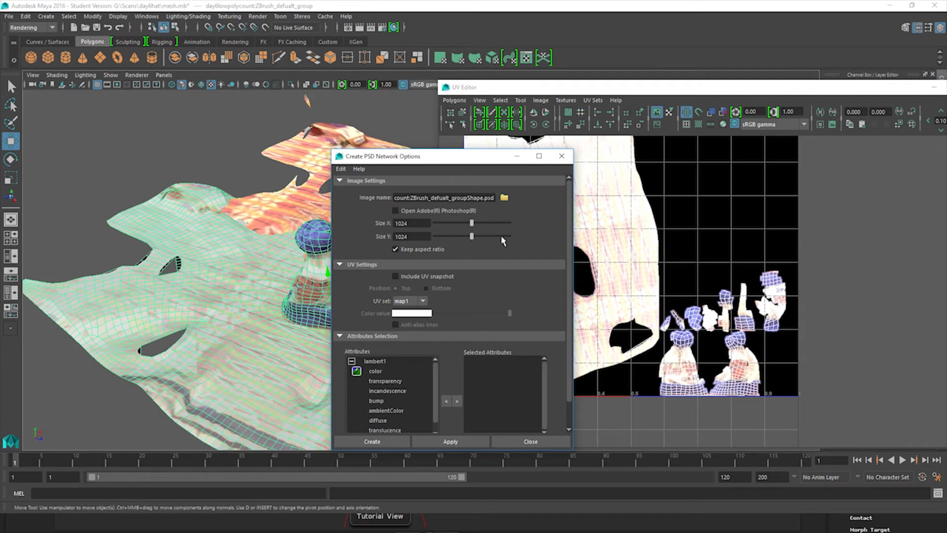
double_click(374, 372)
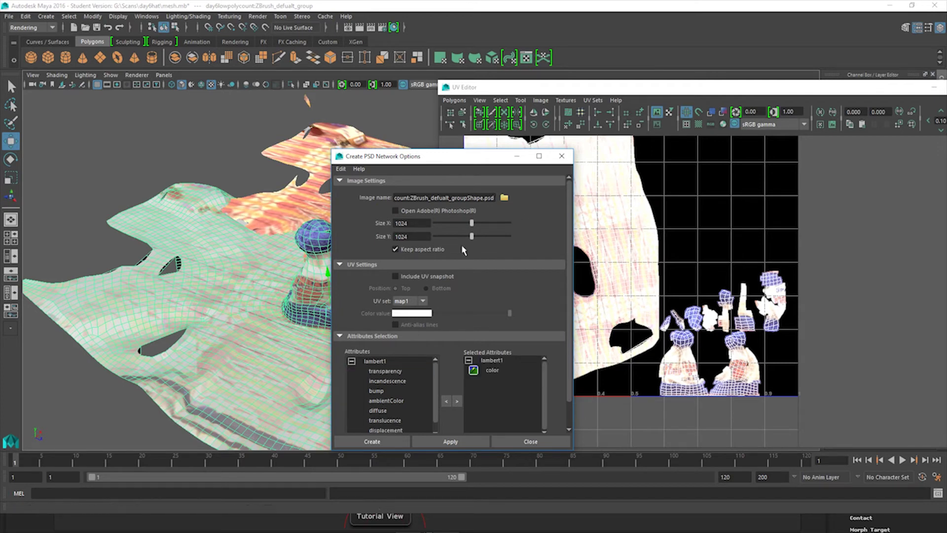
Save the PSD network as lowpolytextures.psd in G:\Scans\day6hat
click(504, 198)
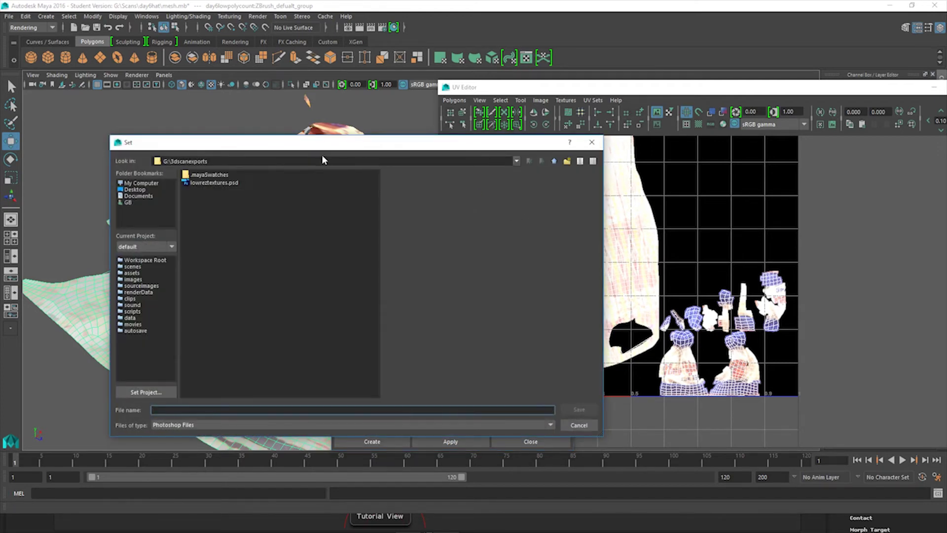
click(305, 163)
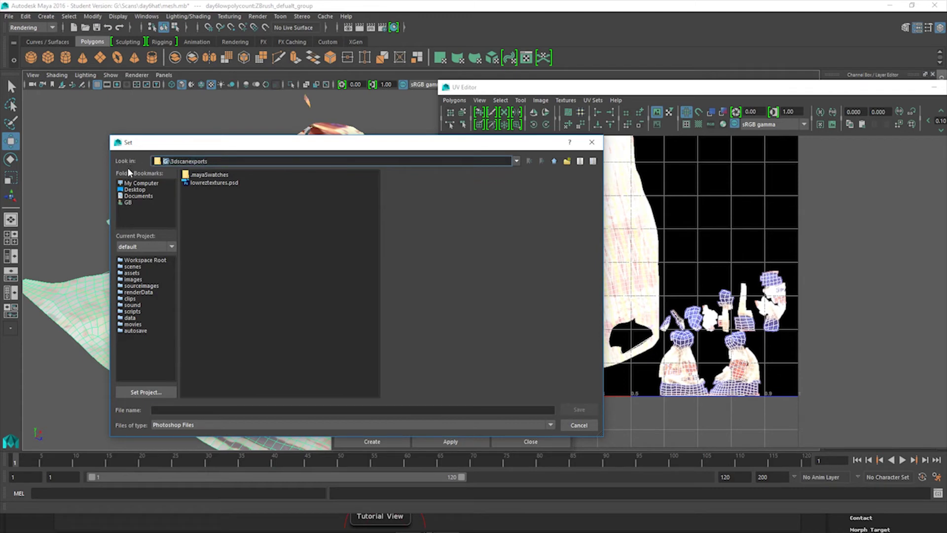
triple_click(209, 165)
text(G:\Scans\day6hat)
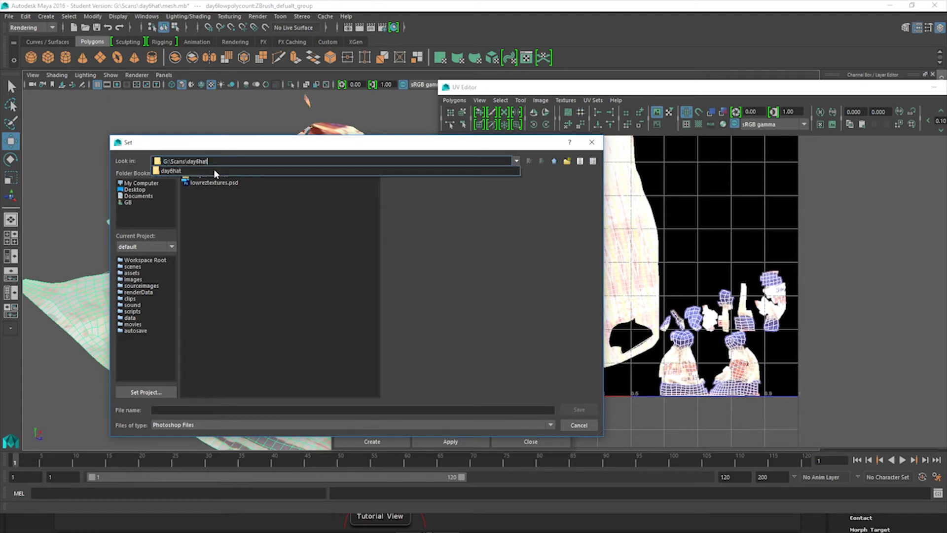
key(Return)
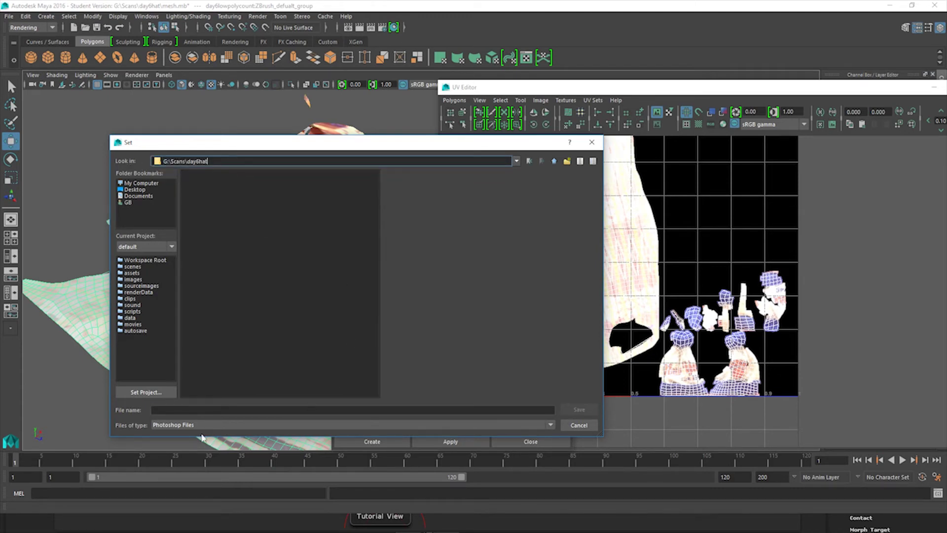
click(181, 407)
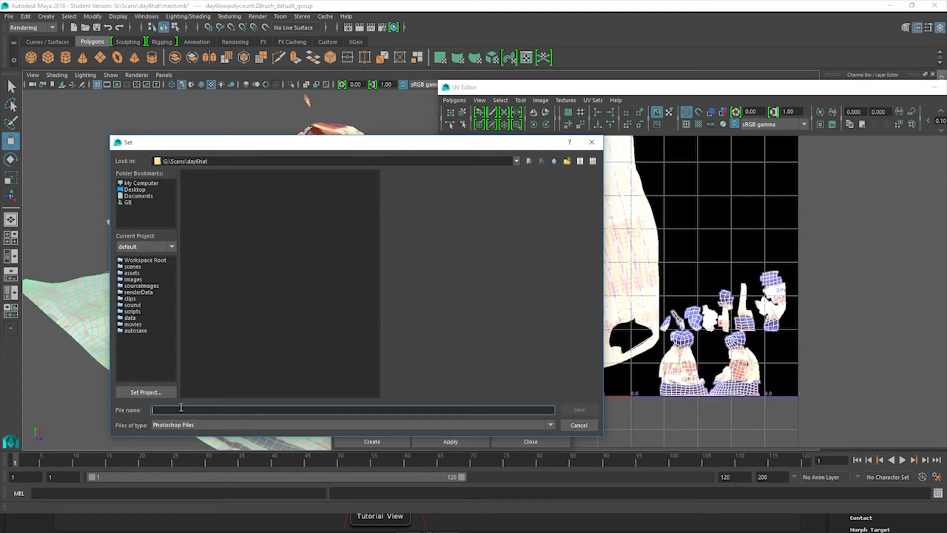
text(lowpolytextures)
key(Return)
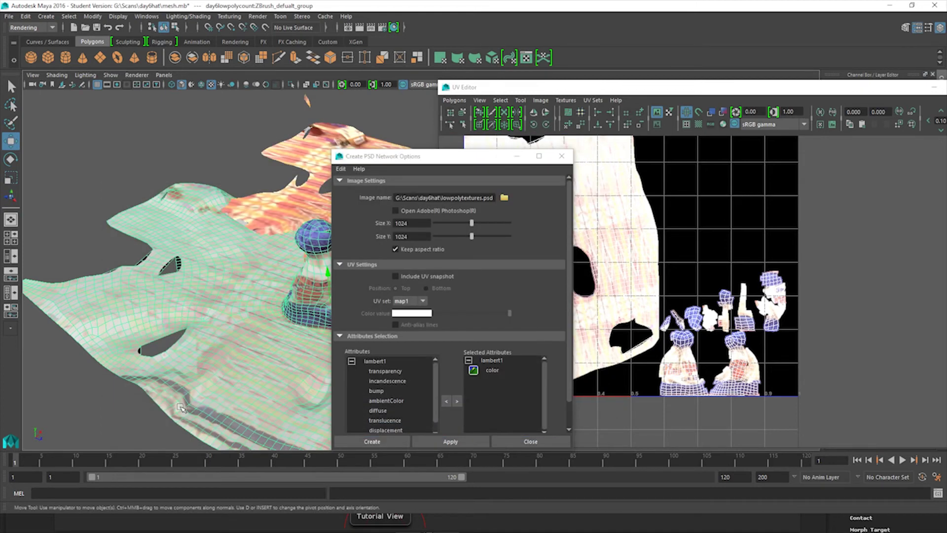
click(441, 446)
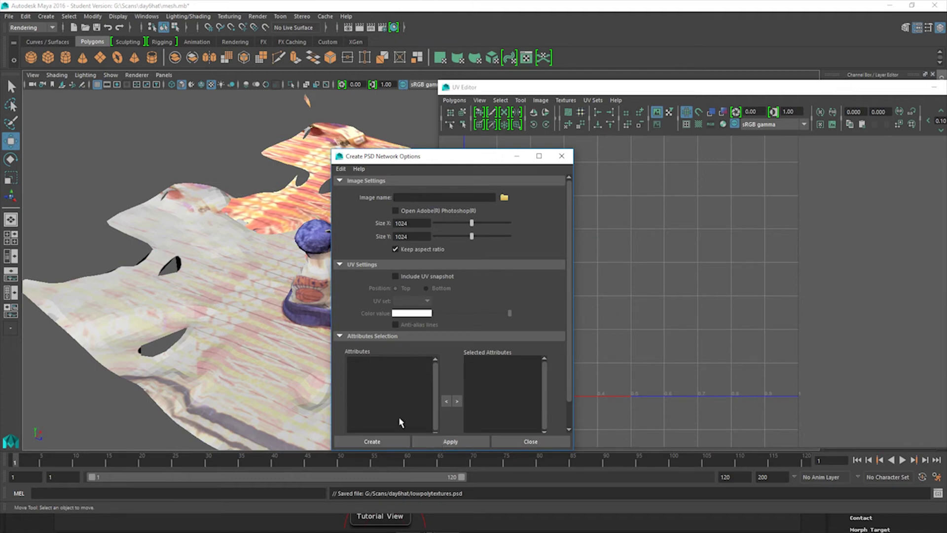
In Photoshop, open lowpolytextures.psd from the G:\Scans\day6hat folder
key(super)
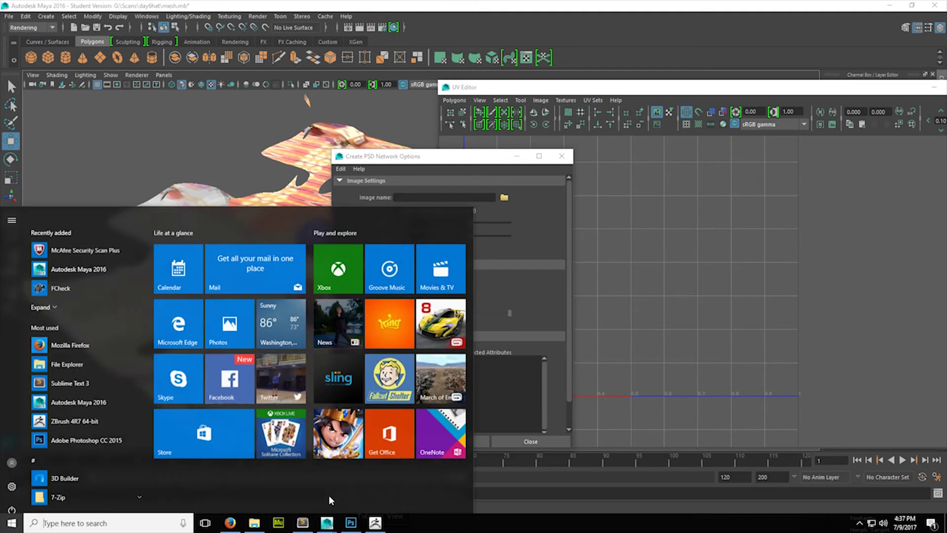
click(351, 523)
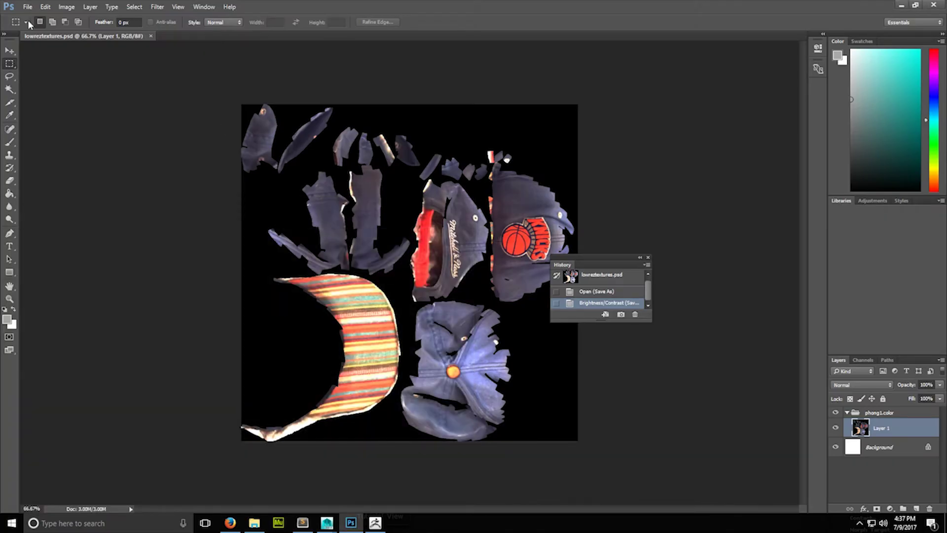
click(28, 7)
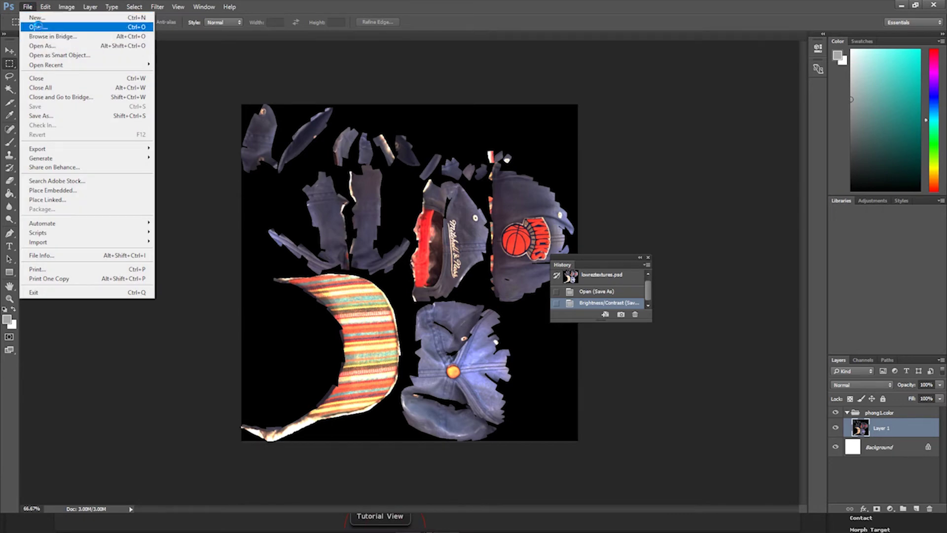
click(38, 26)
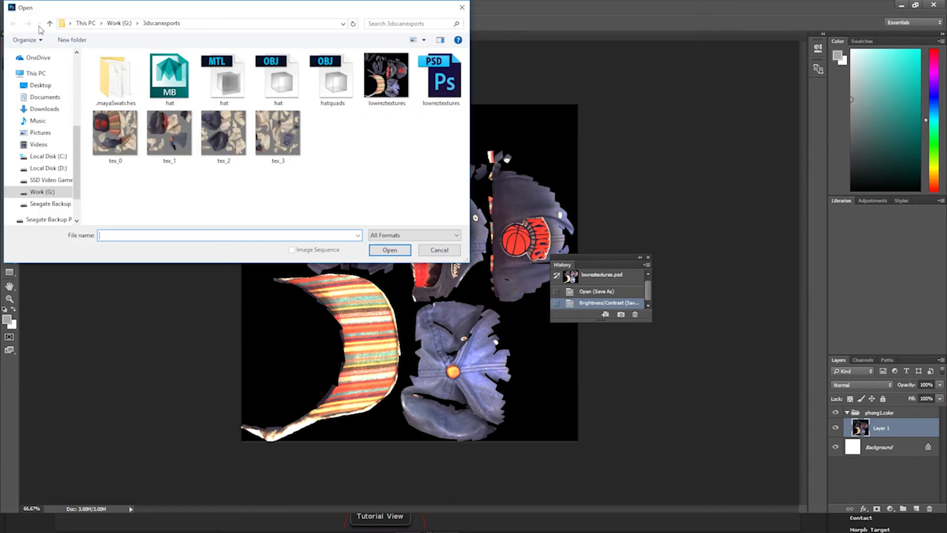
click(228, 23)
text(G:\Scans\day6hat)
key(Return)
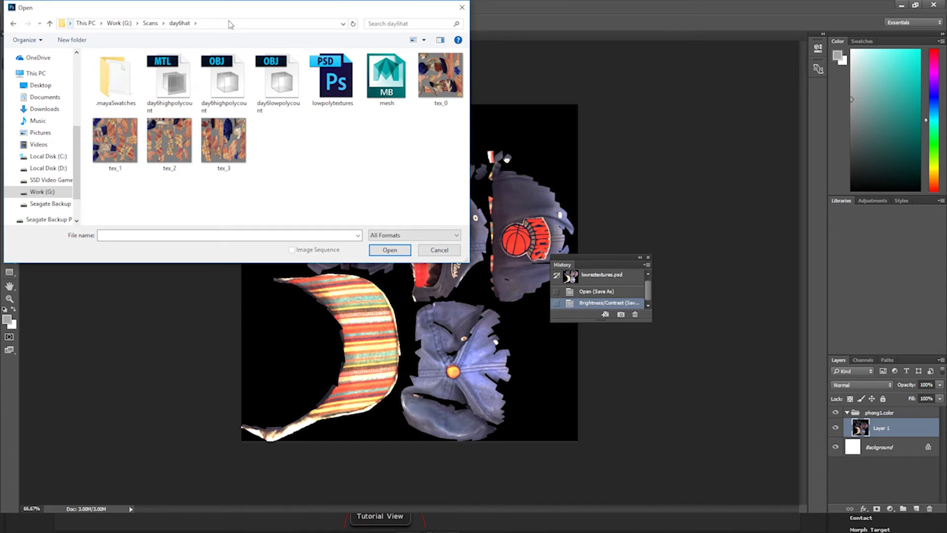
double_click(332, 78)
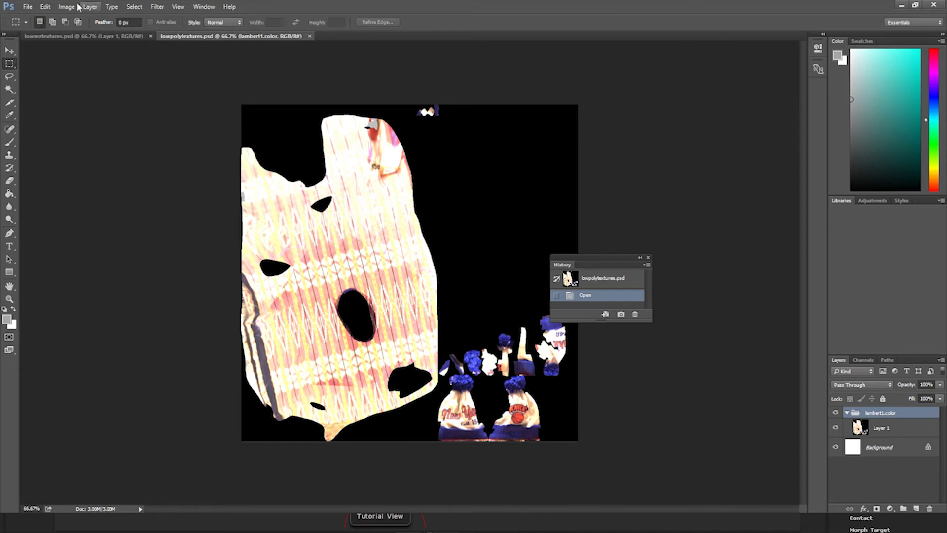
Select Layer 1 and apply Brightness/Contrast with brightness set to -50
click(29, 7)
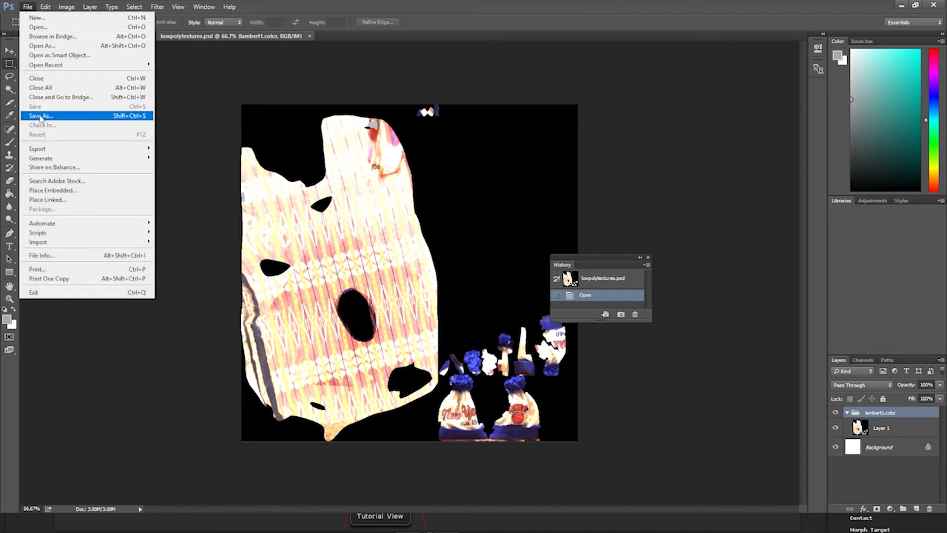
mouse_move(66, 7)
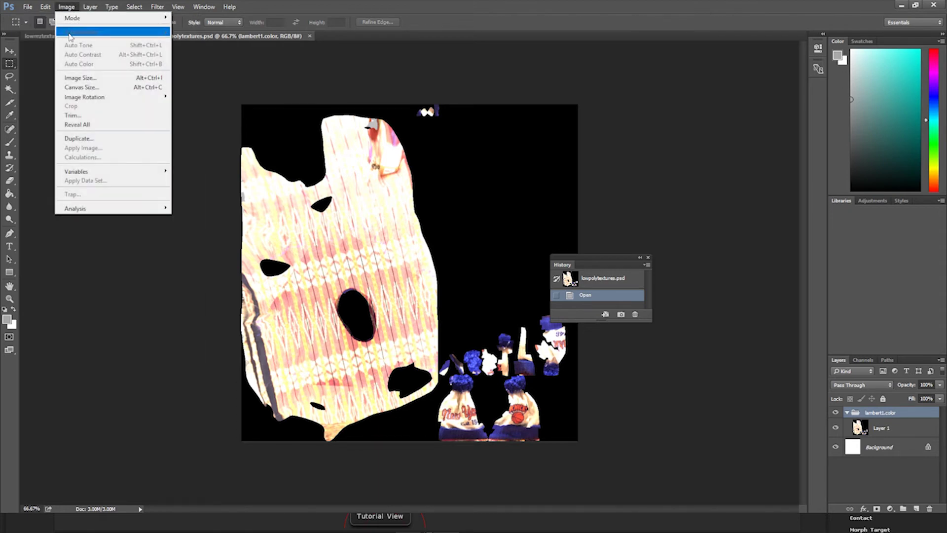
click(332, 85)
click(899, 430)
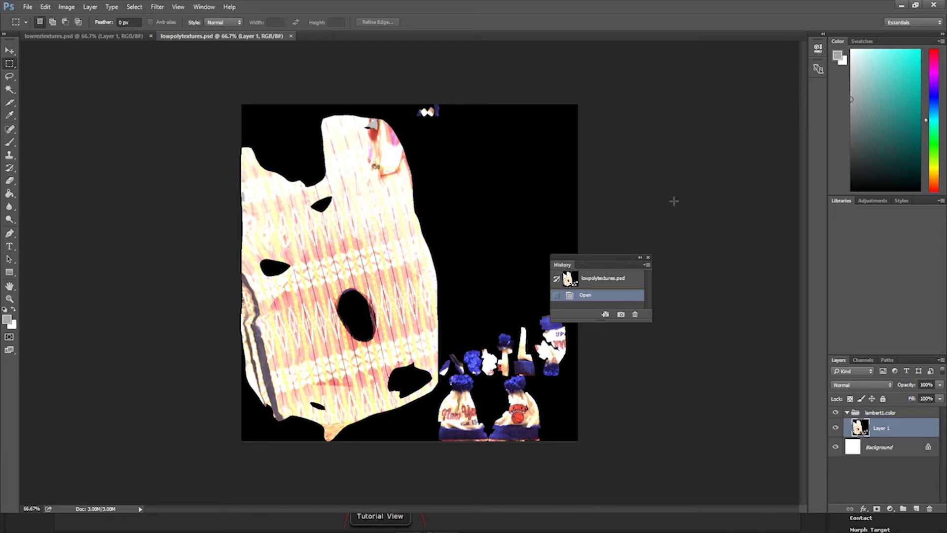
click(90, 7)
mouse_move(67, 7)
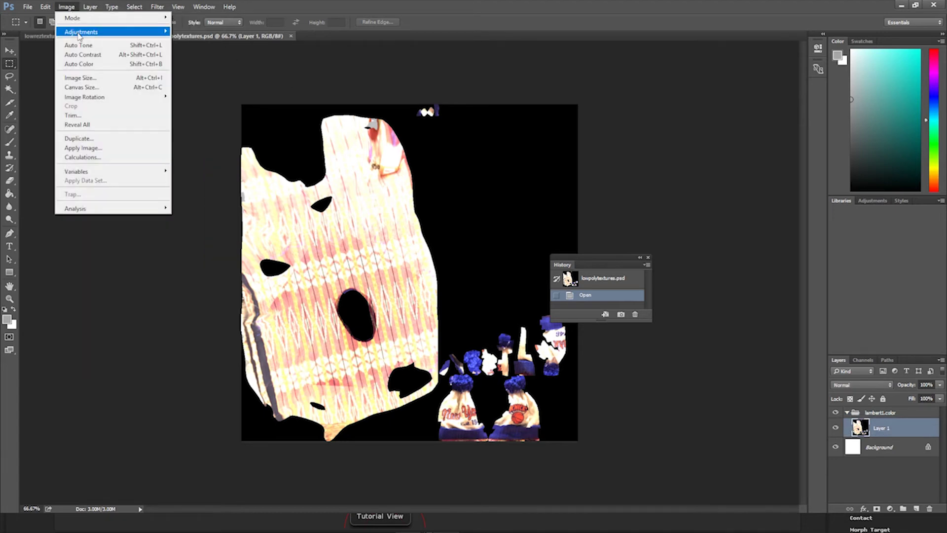
mouse_move(82, 33)
click(200, 32)
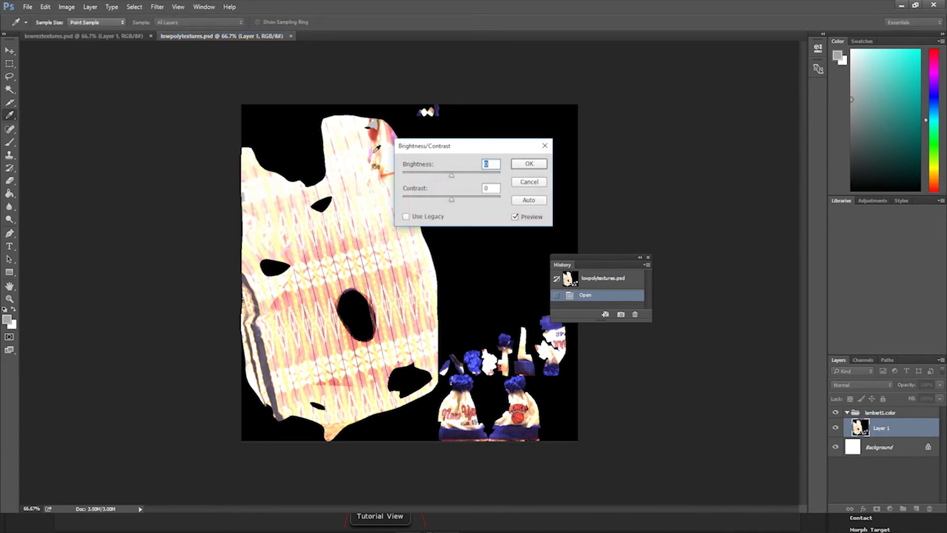
mouse_move(449, 174)
mouse_down()
mouse_move(412, 181)
mouse_move(433, 181)
mouse_up()
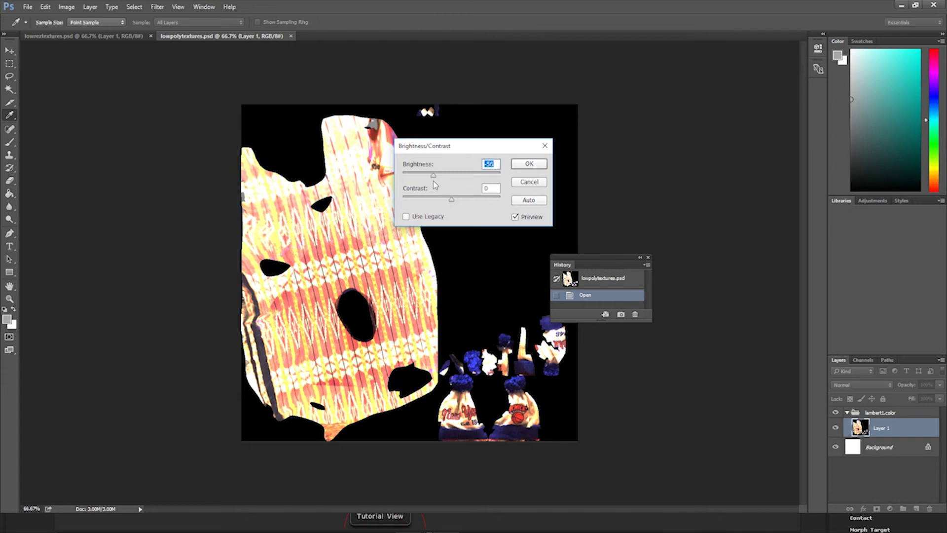
text(-50)
key(Return)
Save the adjusted texture as a lowpolytextures JPEG, accepting default quality, then return toward Maya
key(m)
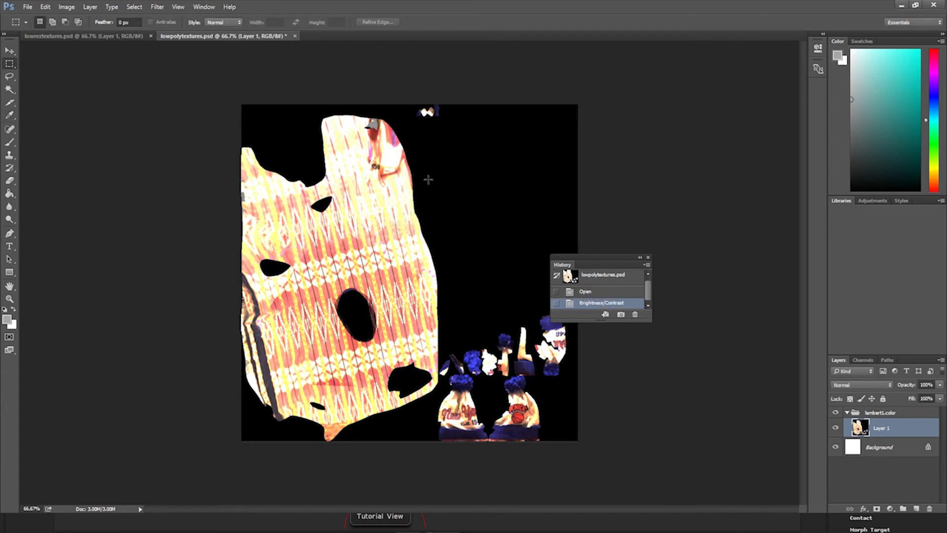
click(27, 7)
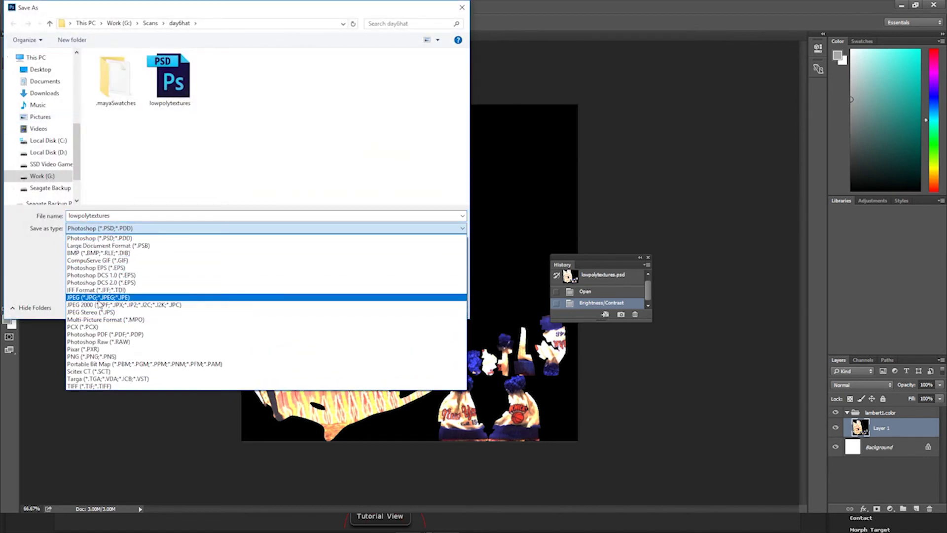
click(101, 297)
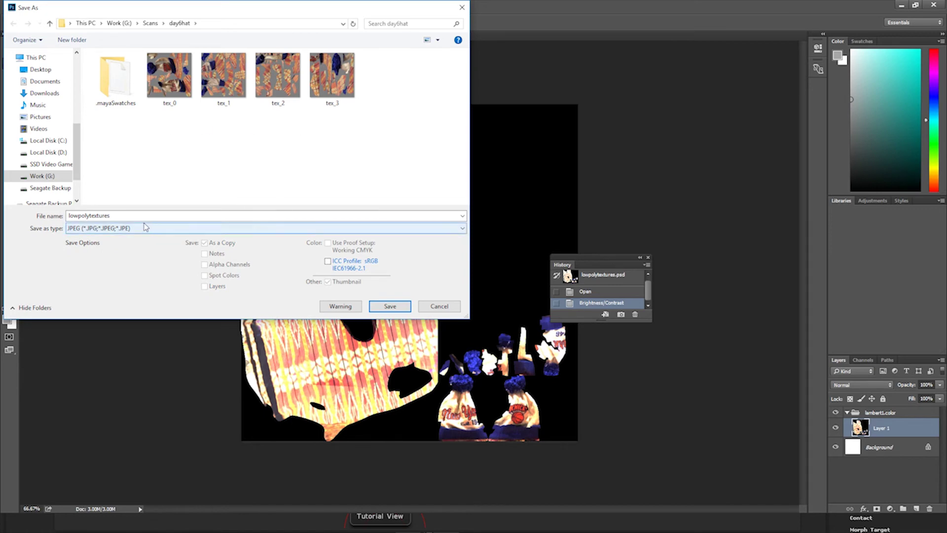
click(401, 313)
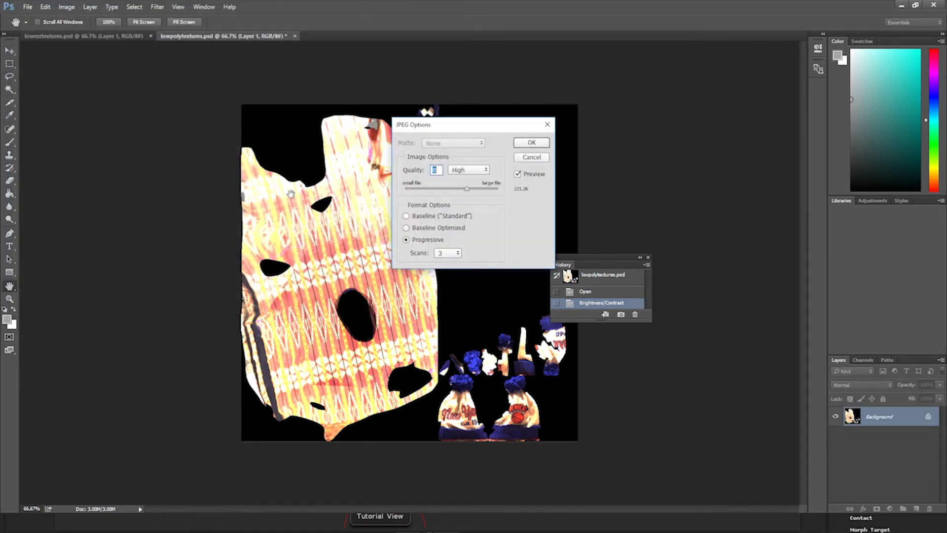
click(538, 142)
key(super)
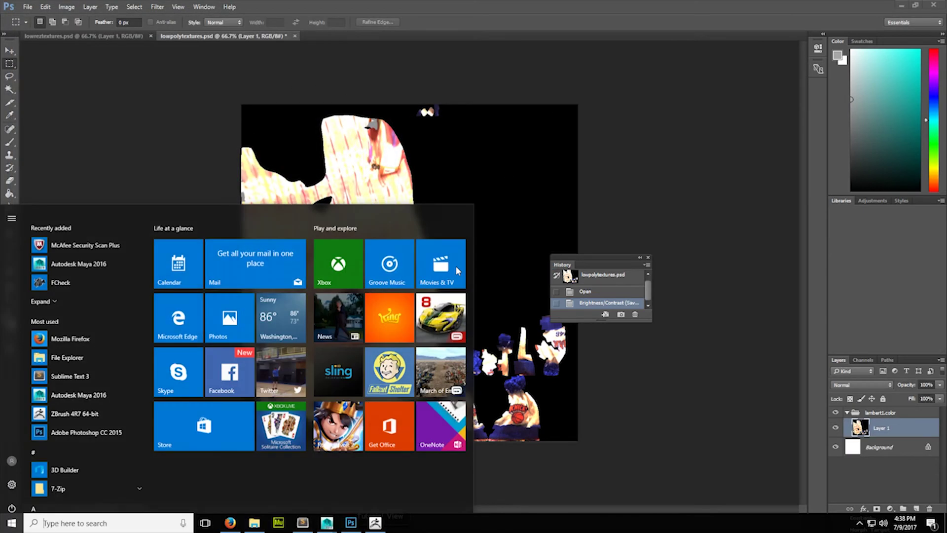
Back in Maya, close the PSD options and assign a new Phong material to the hat
mouse_move(326, 525)
click(380, 489)
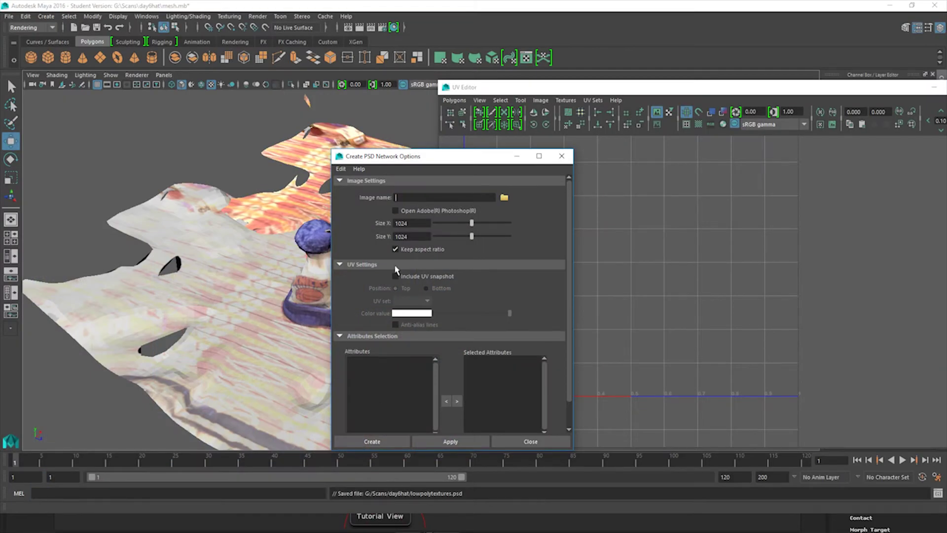
click(562, 156)
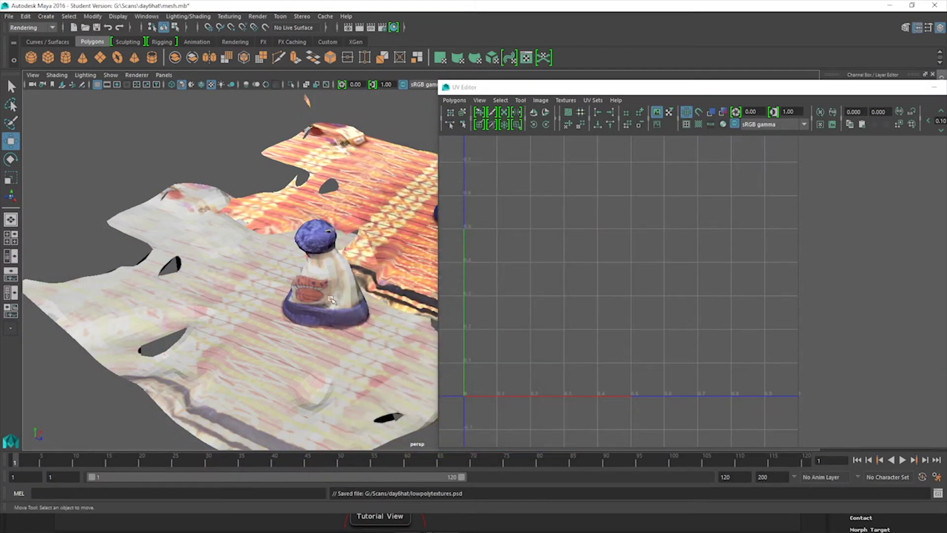
click(319, 306)
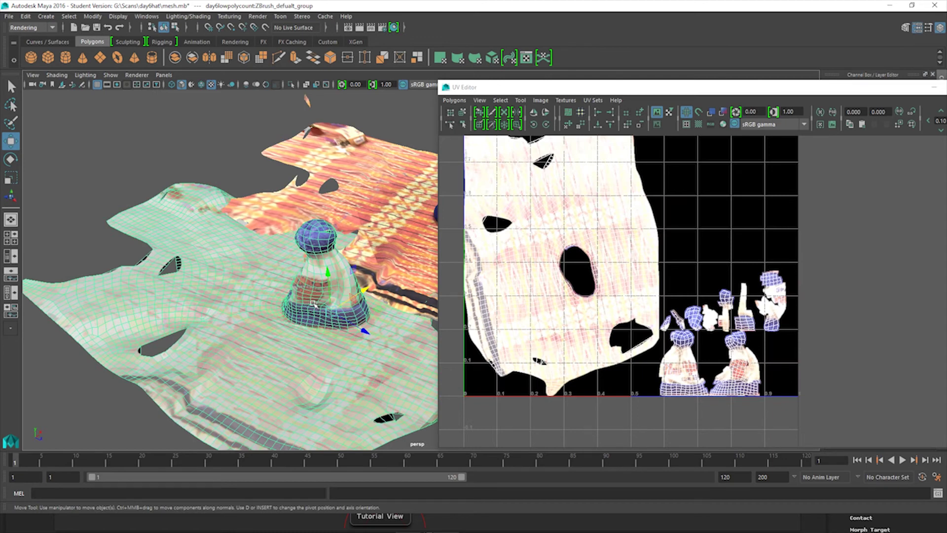
right_click(313, 302)
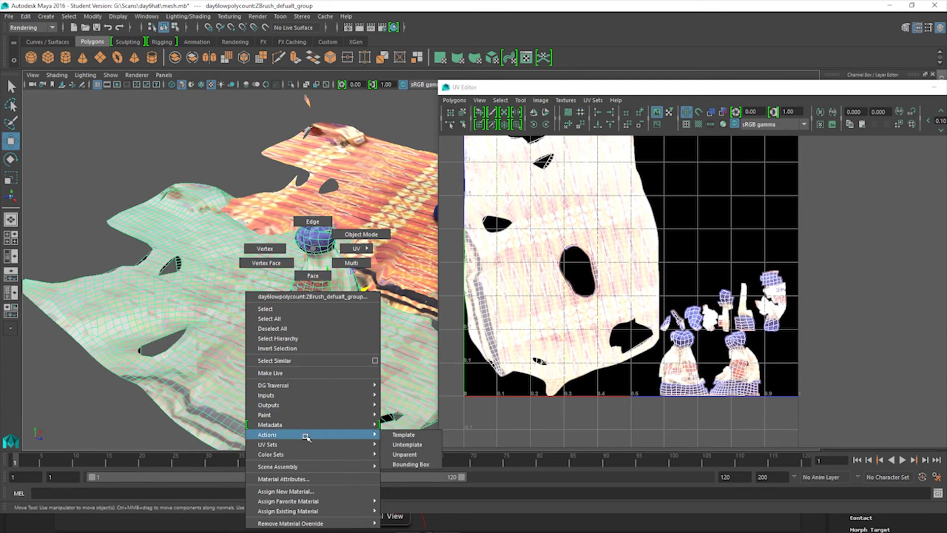
click(299, 491)
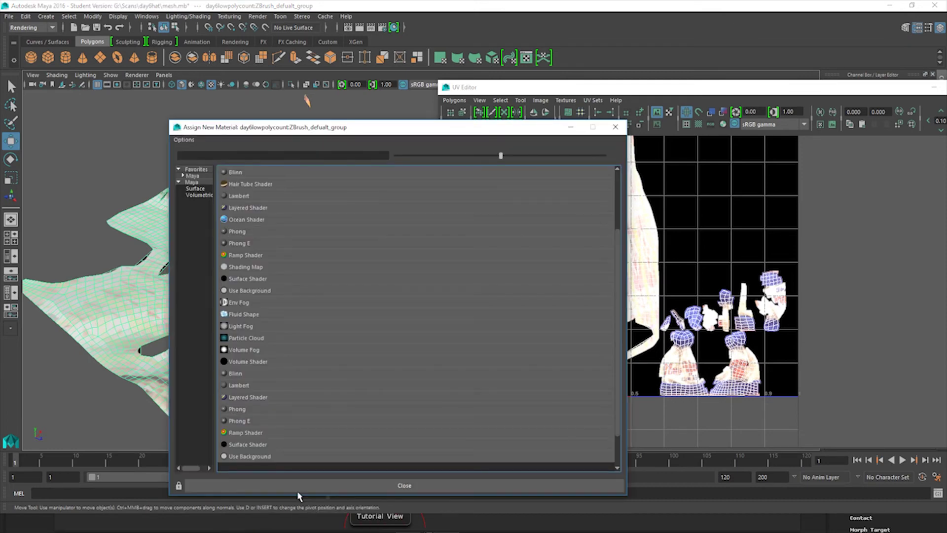
click(244, 235)
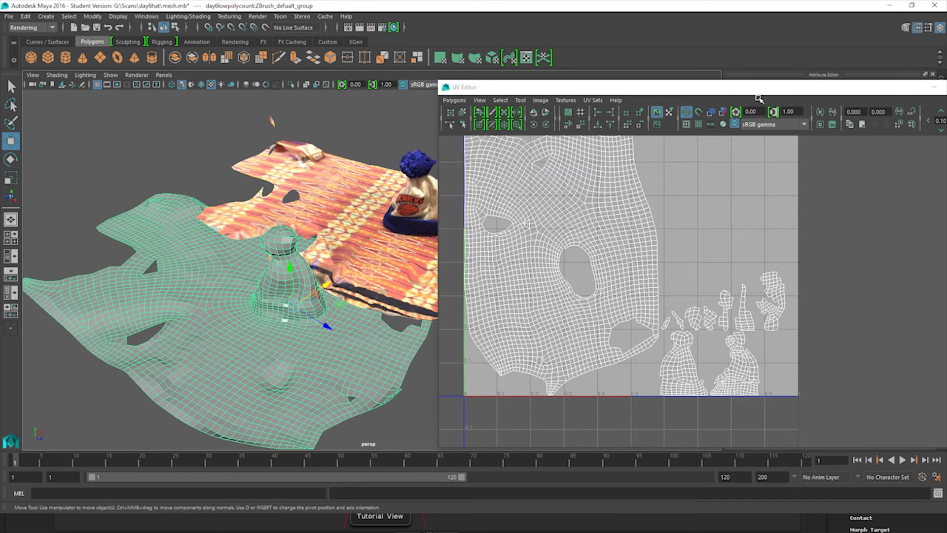
Close the UV Editor and open phong1's Color texture choices from its Material Attributes
drag(740, 87, 430, 211)
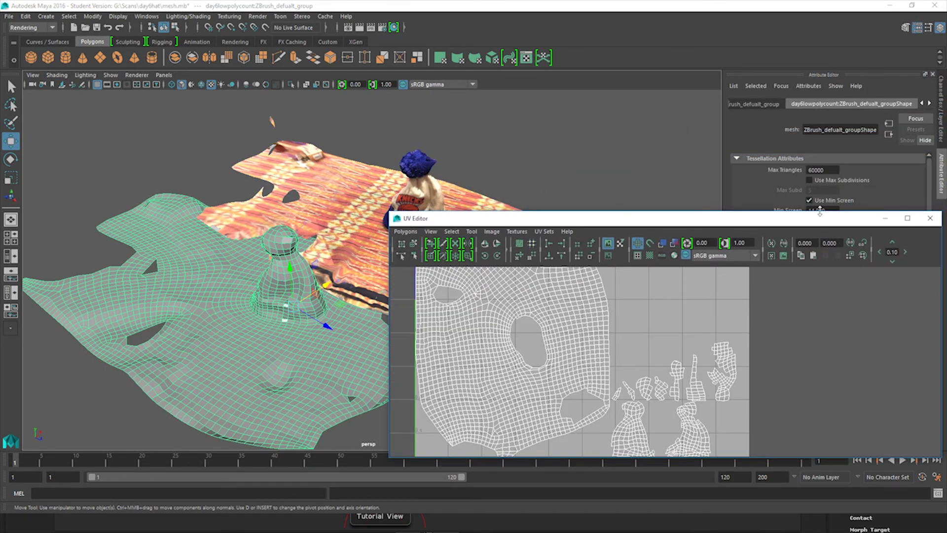
drag(819, 213, 529, 237)
click(636, 245)
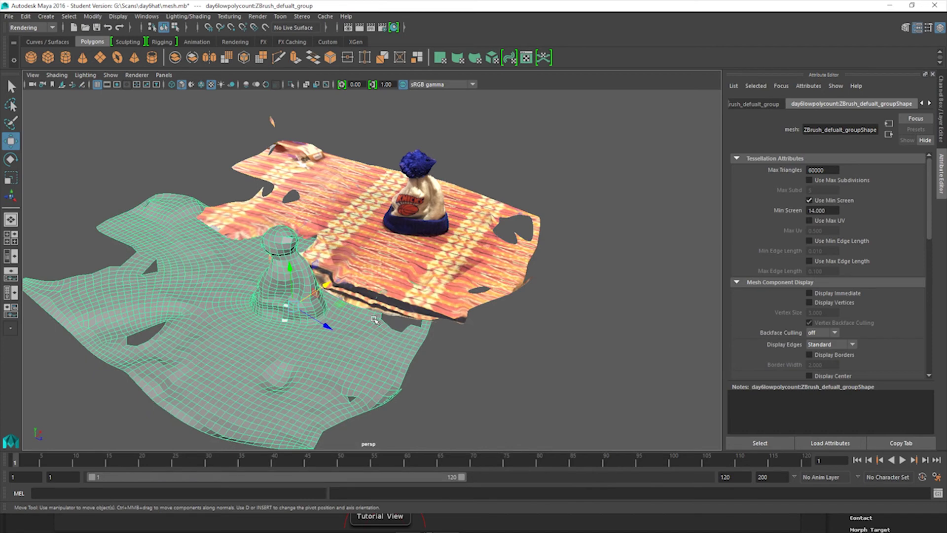
click(299, 287)
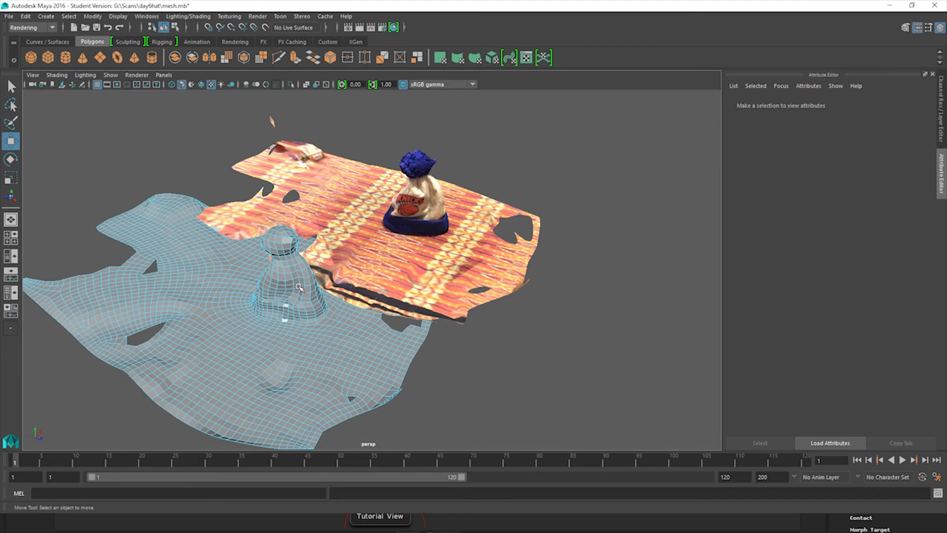
click(298, 285)
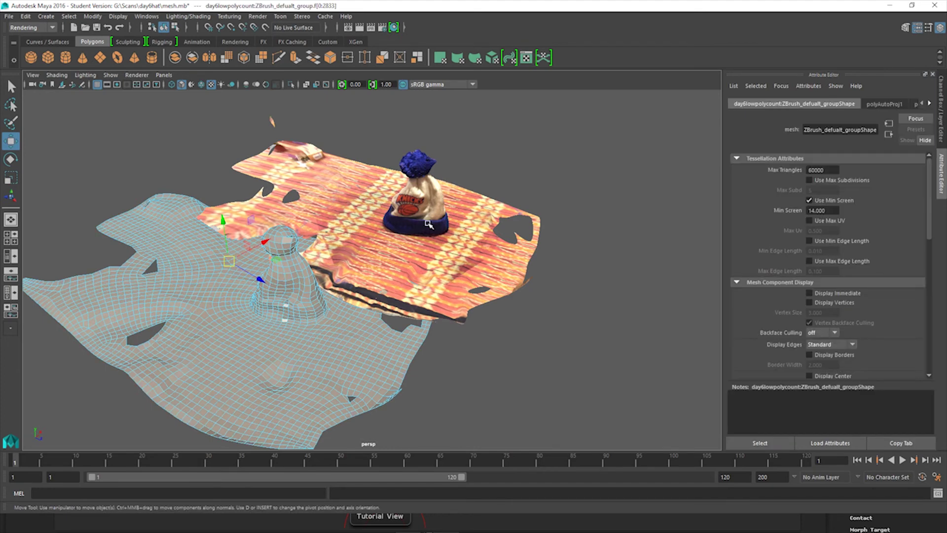
right_click(297, 282)
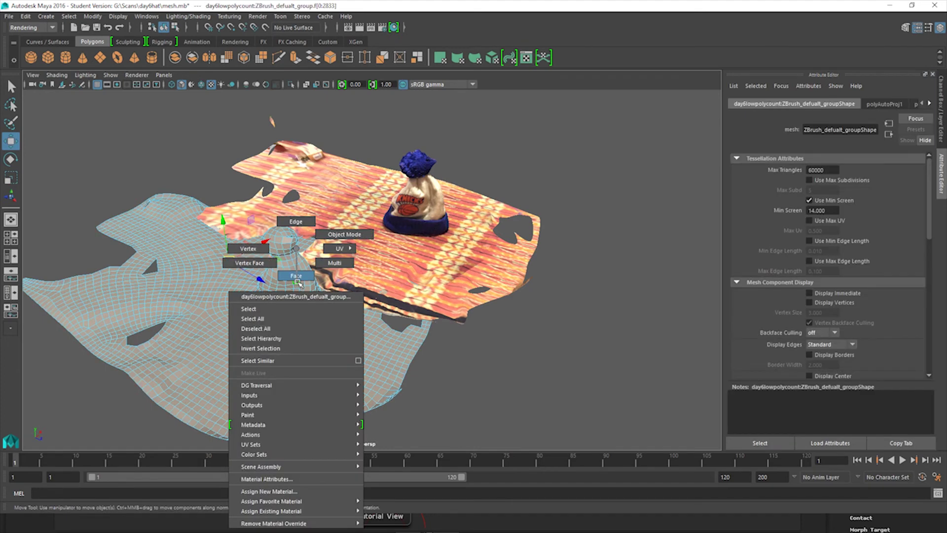
click(313, 479)
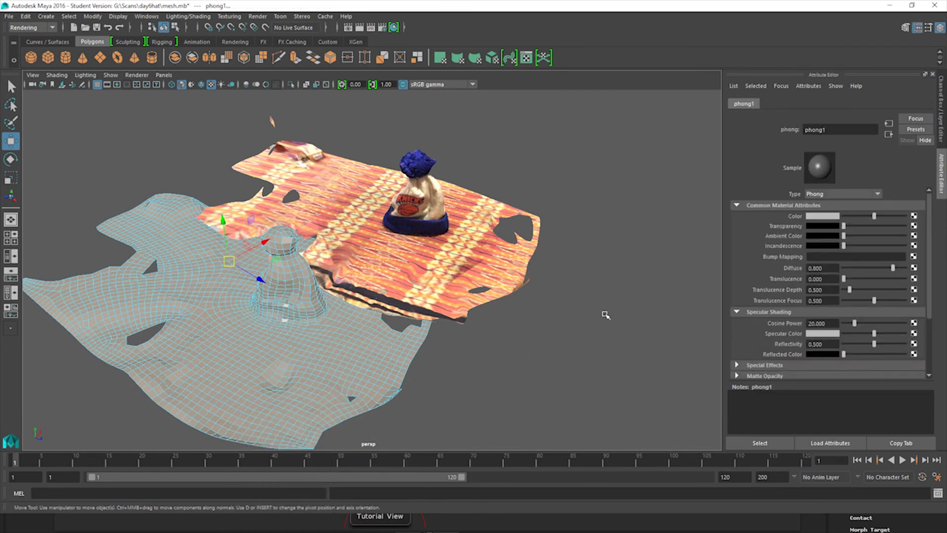
click(914, 216)
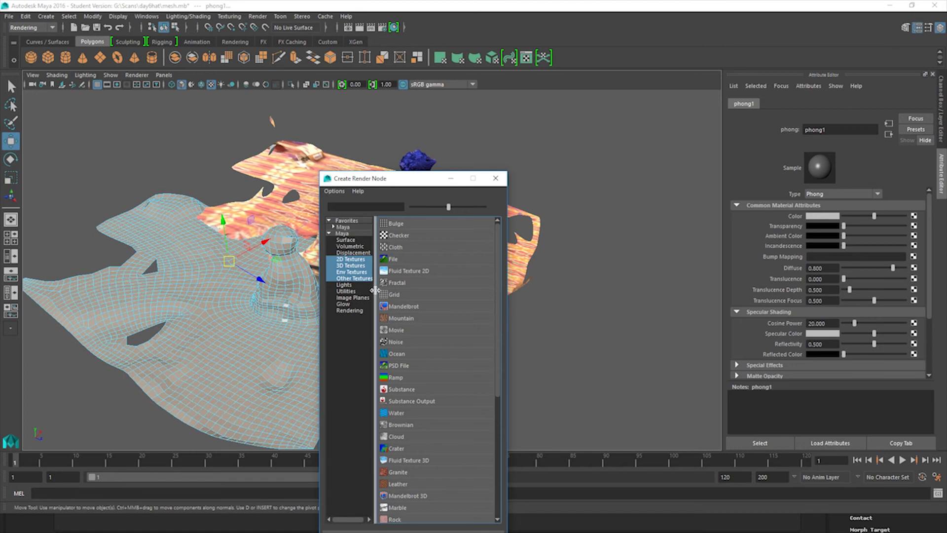
Create a File texture for the colour, first loading lowreztextures.jpg
click(402, 259)
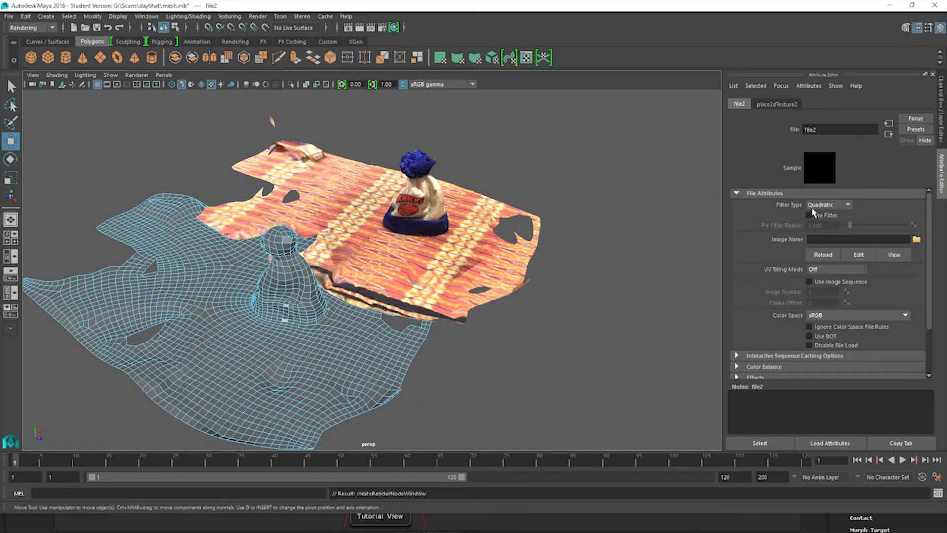
click(917, 240)
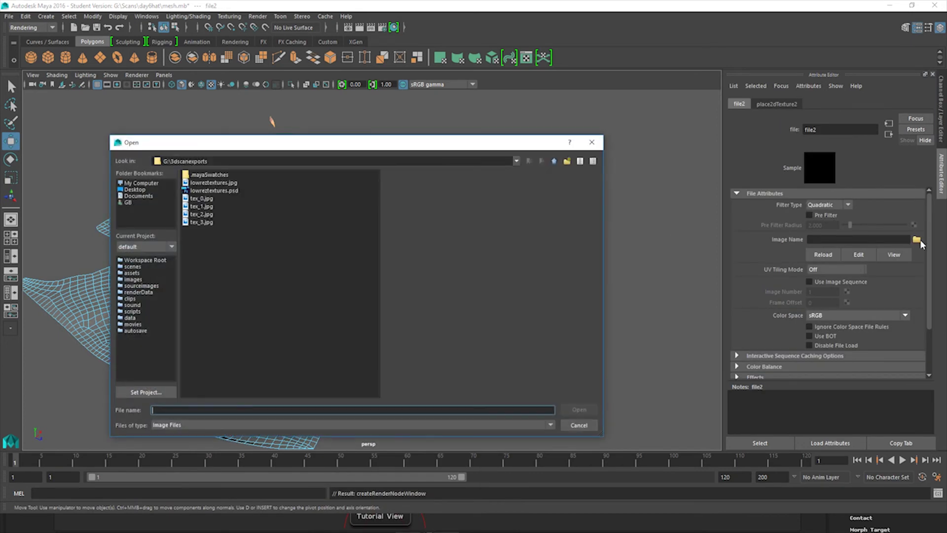
double_click(212, 183)
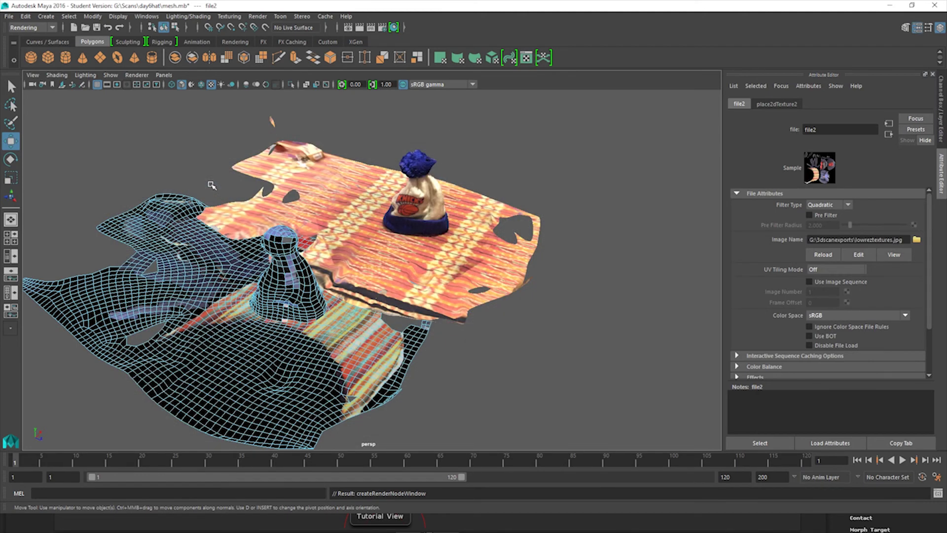
Replace the image with lowpolytextures.jpg from the day6hat folder and inspect the textured mesh
click(915, 241)
click(305, 159)
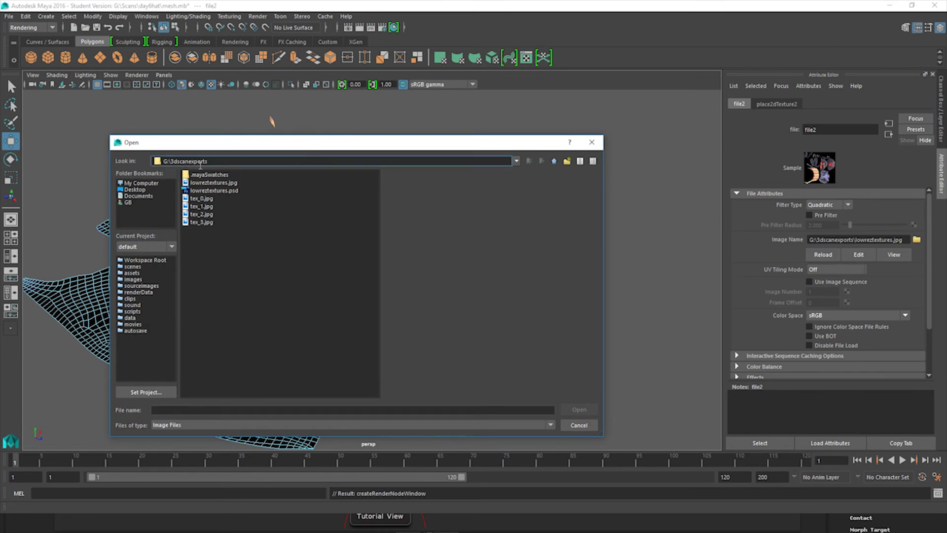
key(ctrl+a)
text(G:\Scans\day6hat)
key(Return)
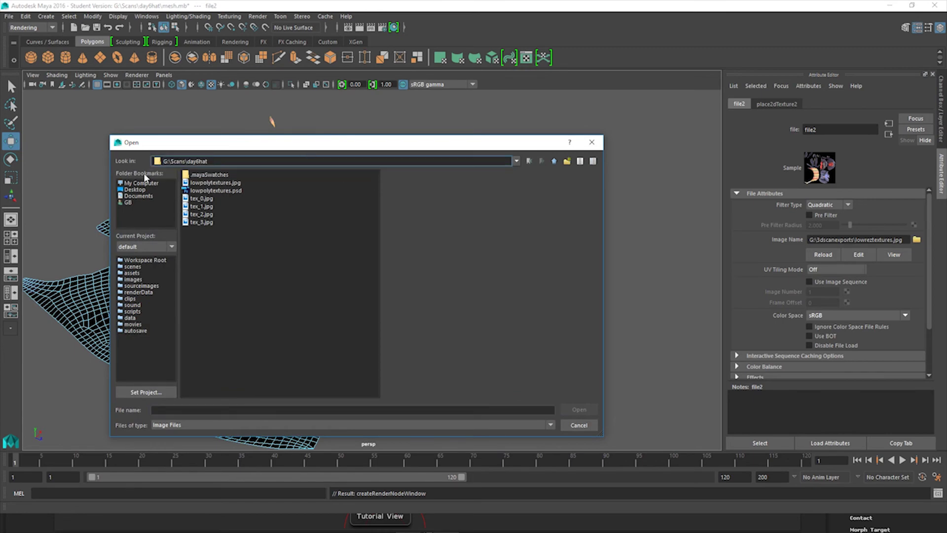
double_click(224, 183)
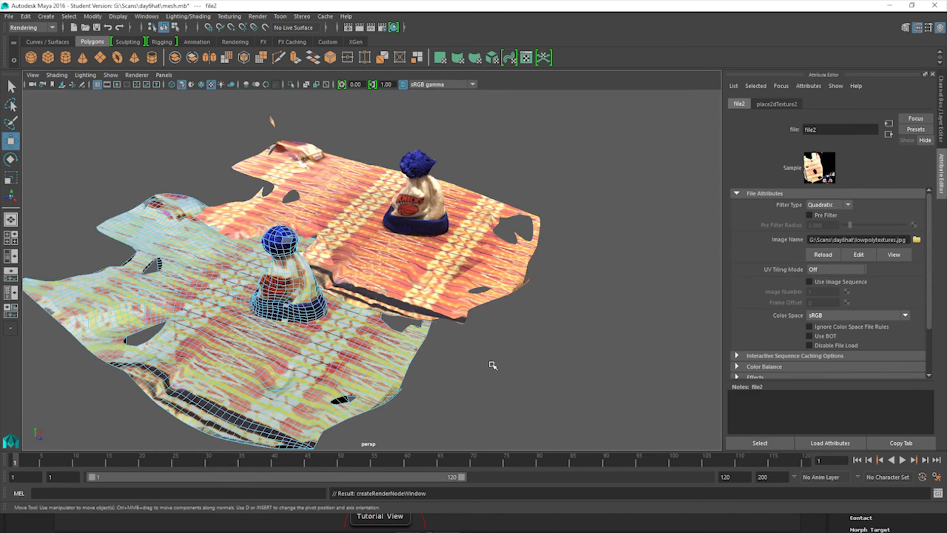
drag(493, 365, 539, 394)
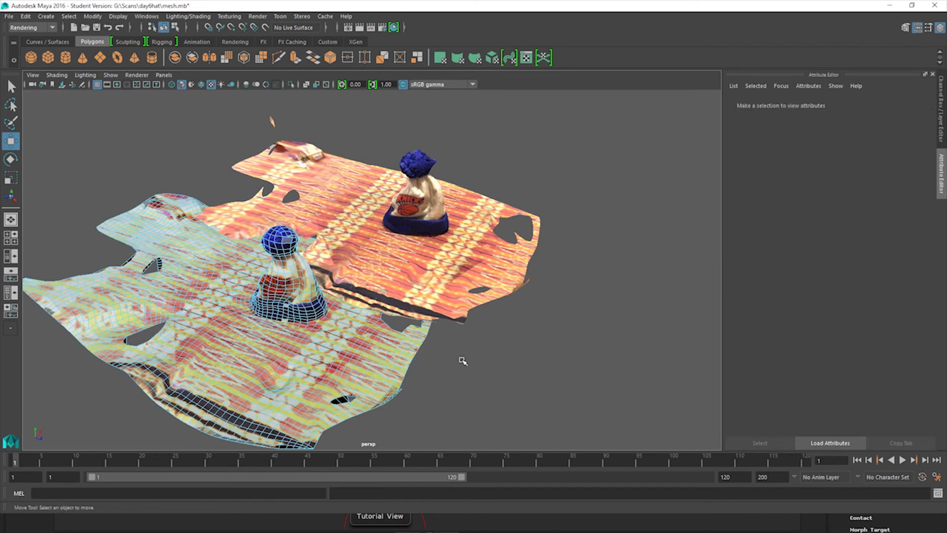
alt+drag(398, 332, 424, 304)
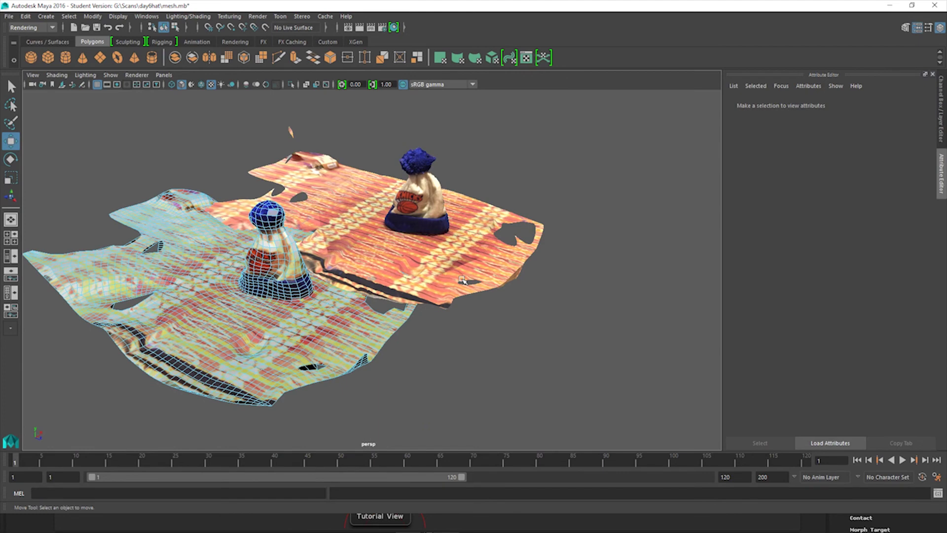
key(ctrl+shift+a)
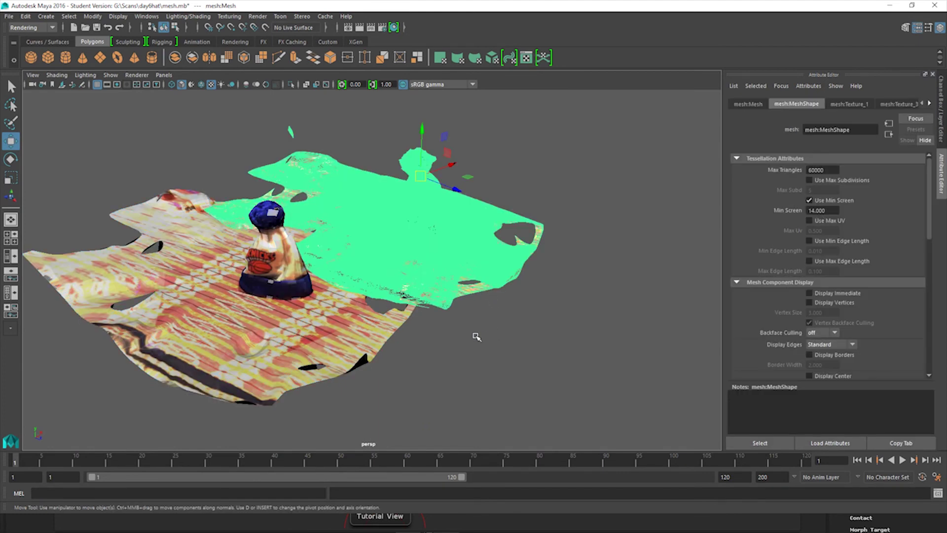
right_drag(475, 248, 500, 240)
click(504, 370)
mouse_move(489, 366)
alt+mouse_down()
mouse_move(491, 353)
mouse_move(509, 348)
mouse_move(501, 355)
alt+mouse_up()
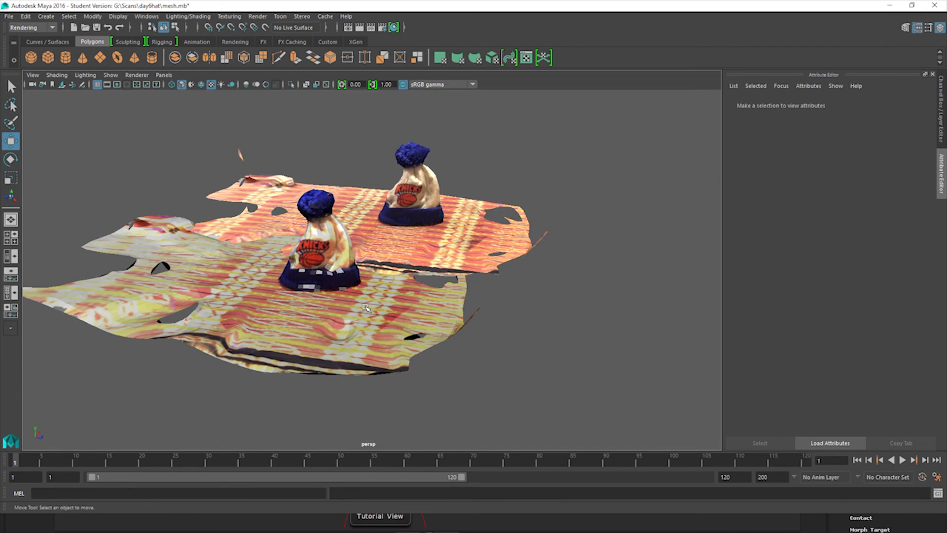
click(270, 299)
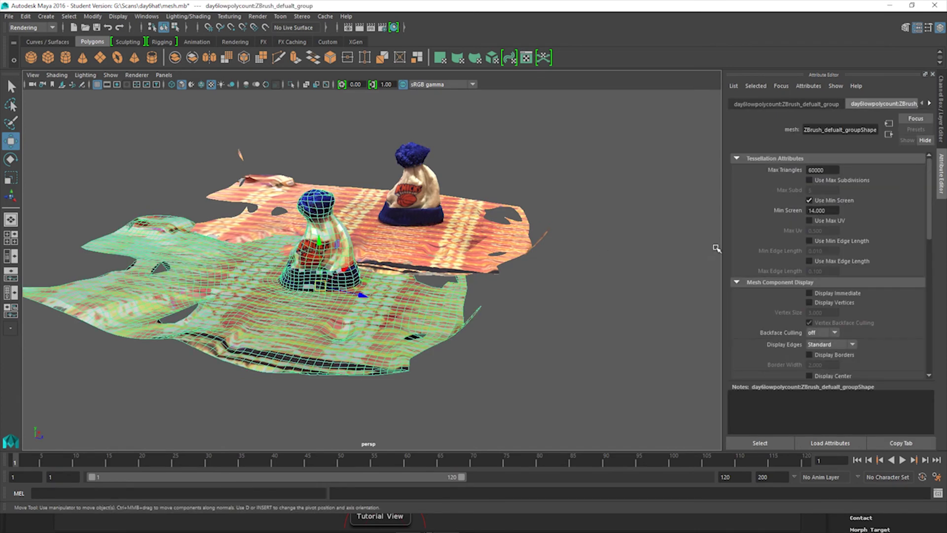
Set the phong1 material's Specular Color to black
right_click(305, 310)
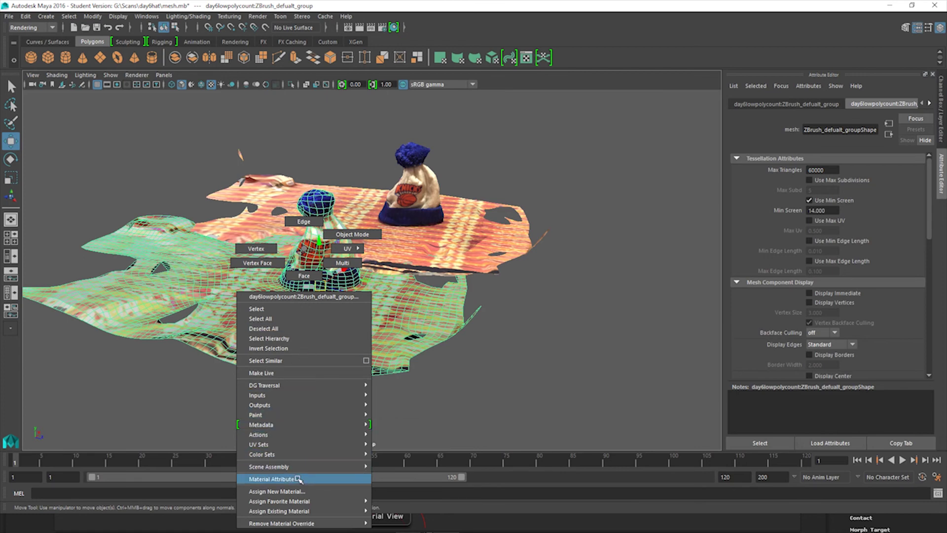
click(275, 479)
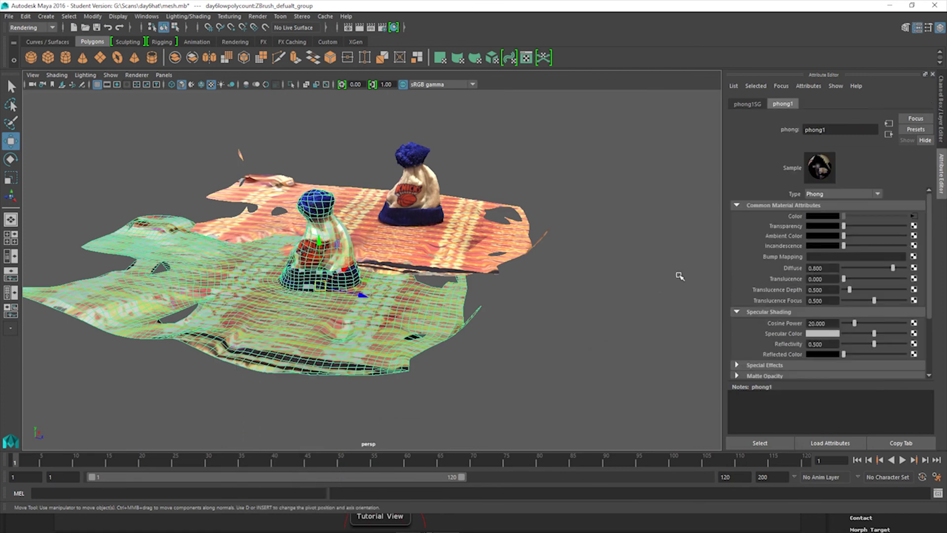
drag(875, 337, 843, 339)
Tumble around the hats to confirm the texture no longer looks shiny
click(570, 378)
alt+drag(528, 378, 459, 306)
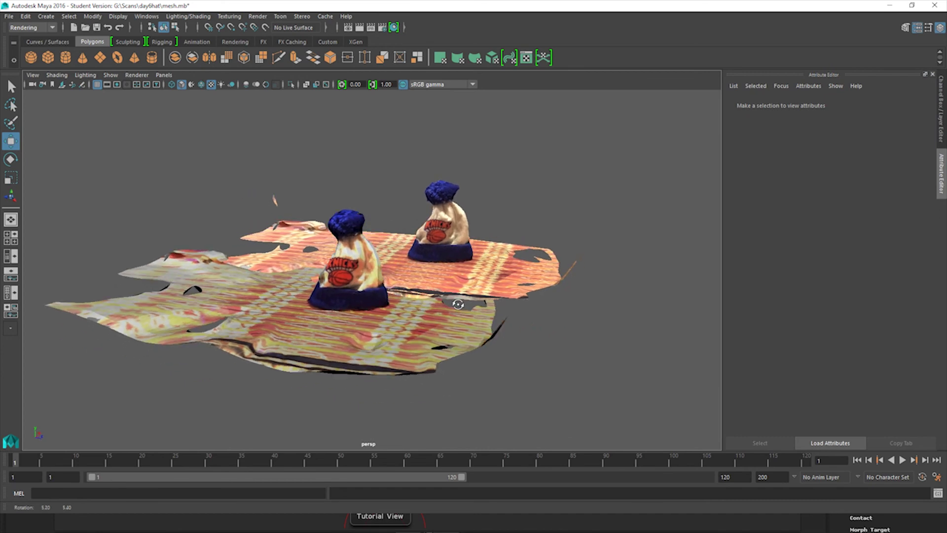
scroll(420, 323, up, 5)
scroll(419, 323, down, 5)
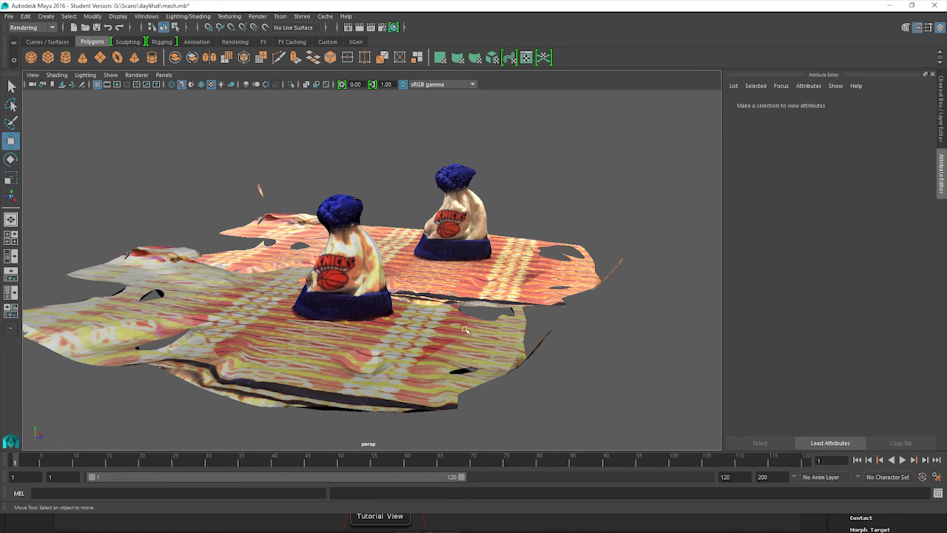
alt+drag(465, 329, 420, 284)
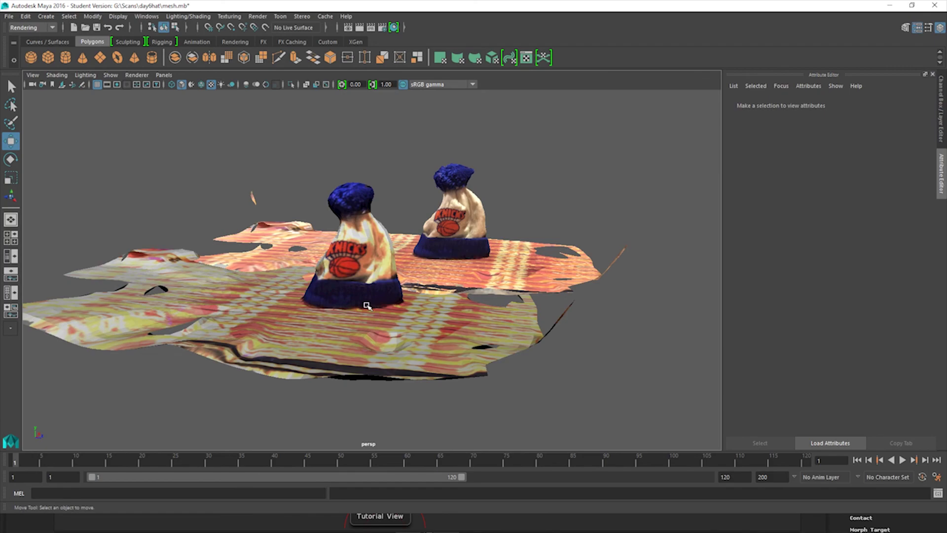
click(220, 281)
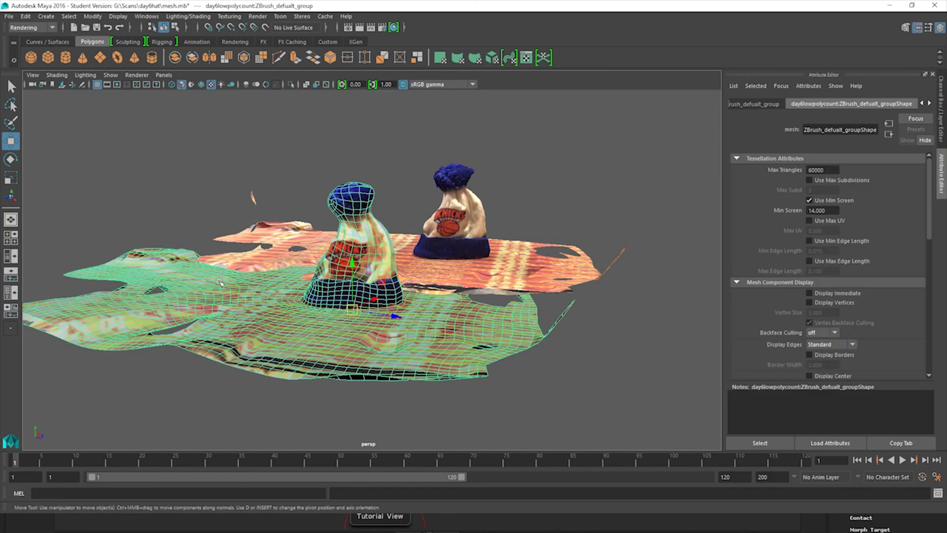
mouse_move(315, 342)
alt+mouse_down()
mouse_move(133, 281)
mouse_move(242, 172)
mouse_move(297, 334)
mouse_move(310, 344)
alt+mouse_up()
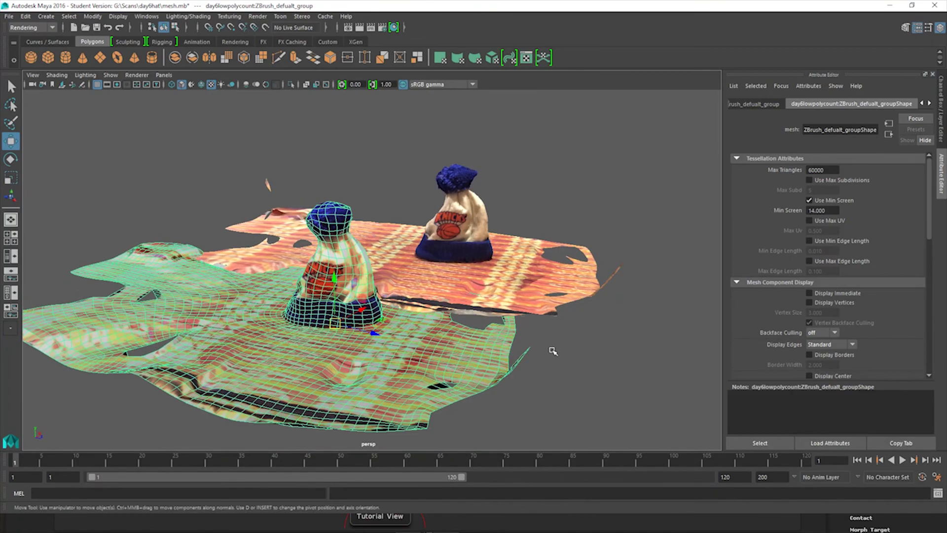
click(595, 389)
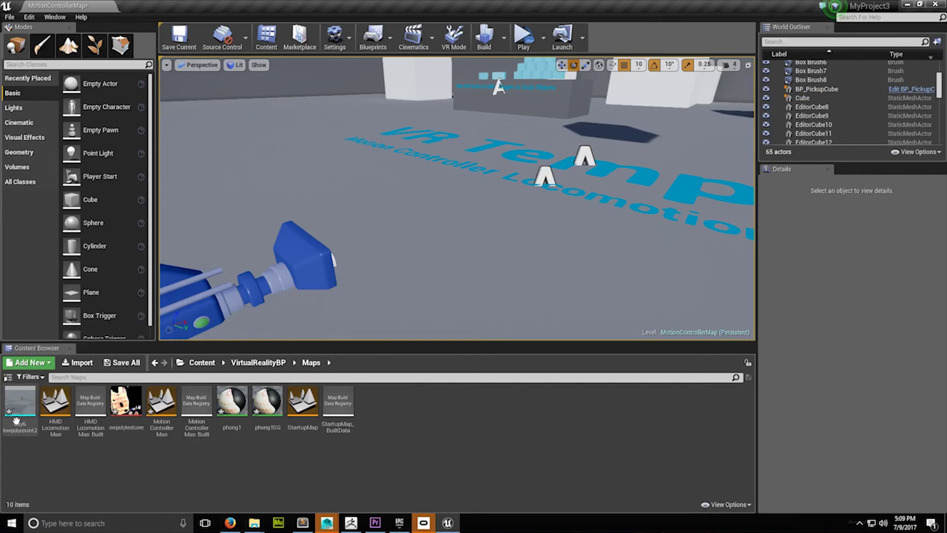
Place day6lowpolycount2 in the level rotated 90° on X and launch VR Preview
mouse_move(11, 420)
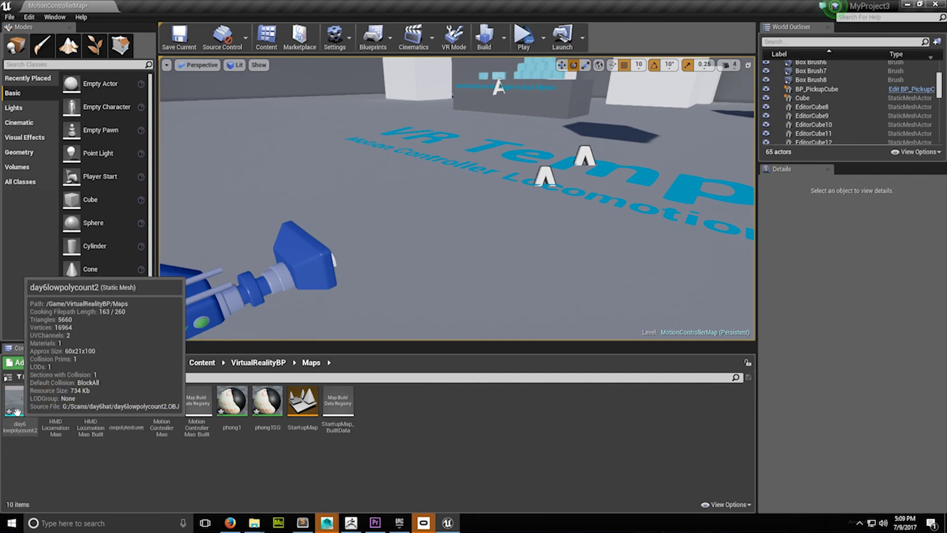
drag(17, 412, 512, 195)
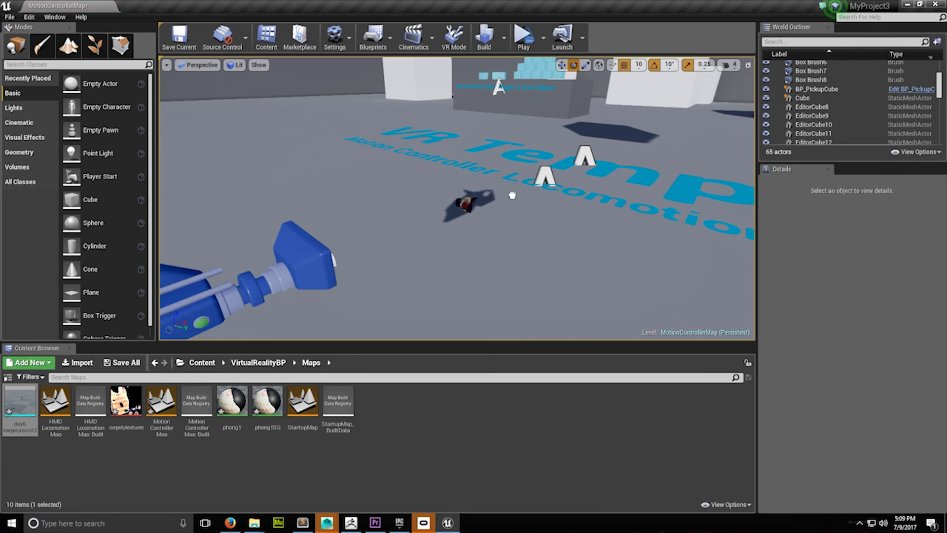
drag(546, 163, 570, 211)
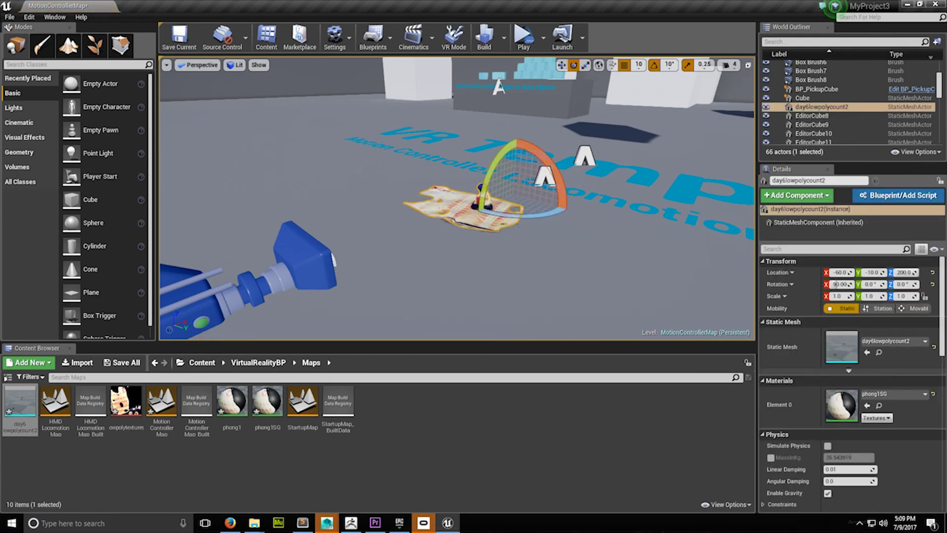
alt+drag(458, 208, 286, 213)
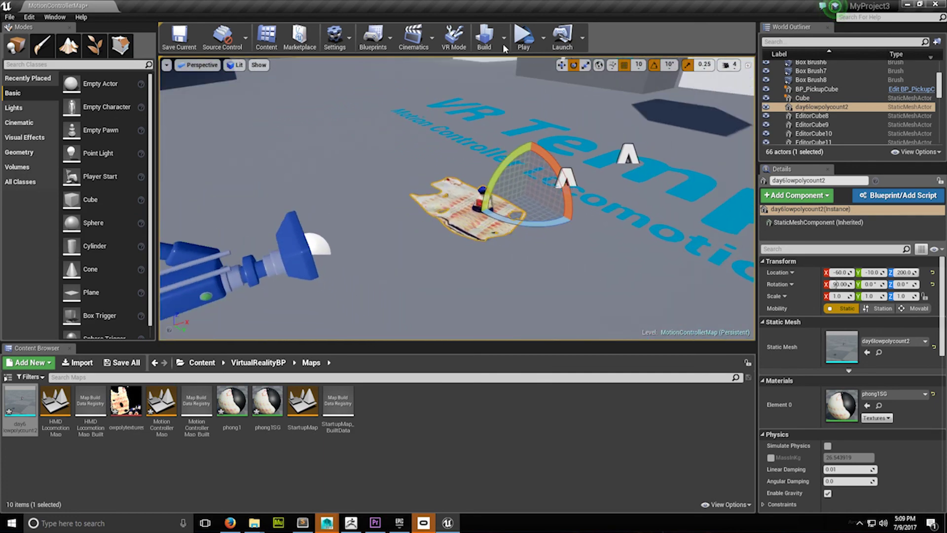
click(544, 38)
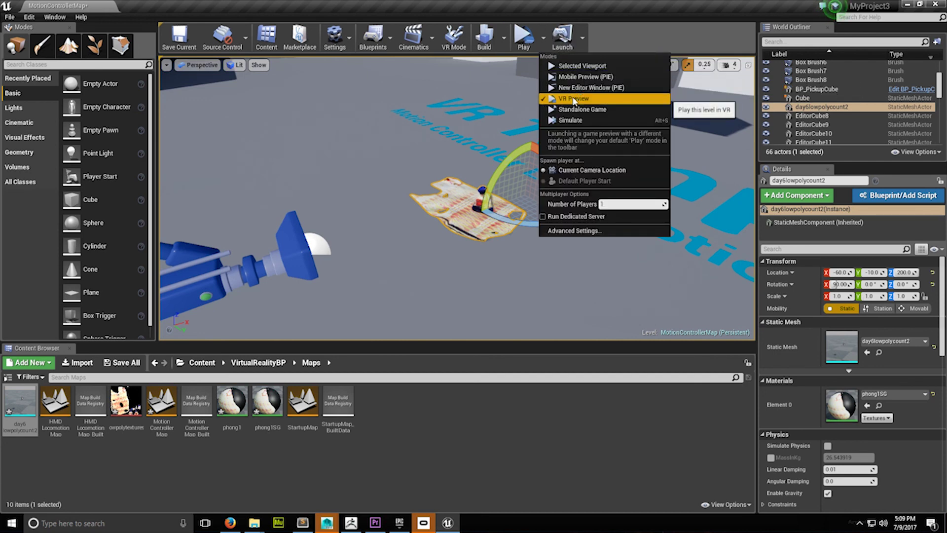
click(573, 99)
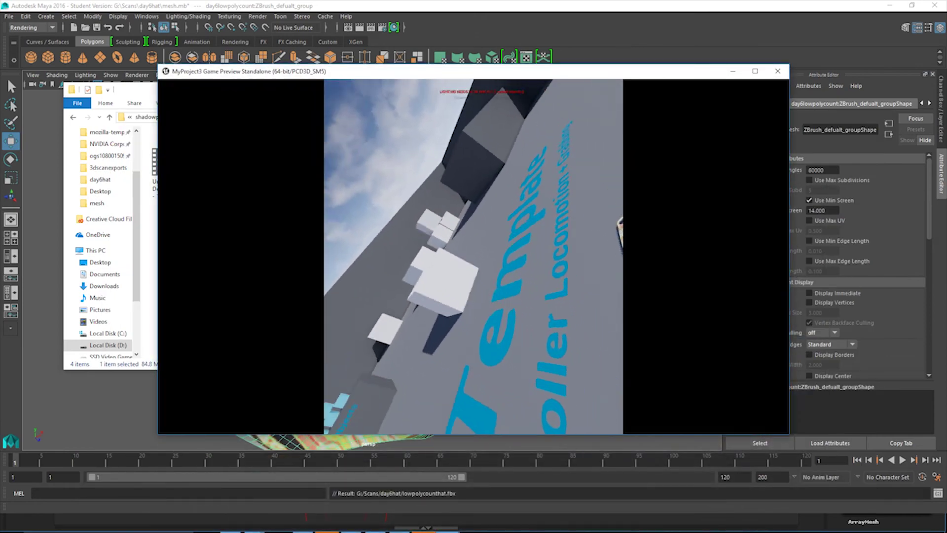